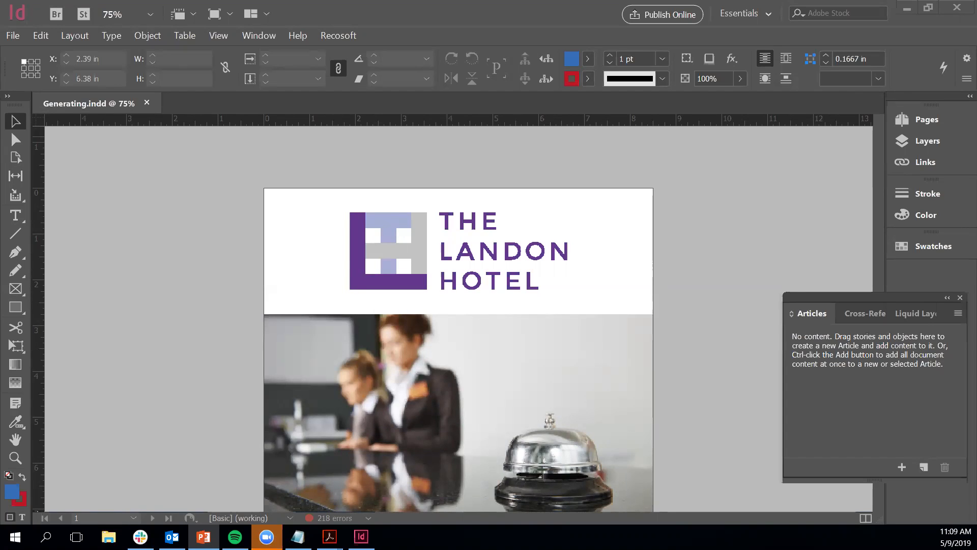
Step: Open InDesign's Print settings, review the printer list, and cancel, keeping GP-A200-COPIER as the printer
click(12, 37)
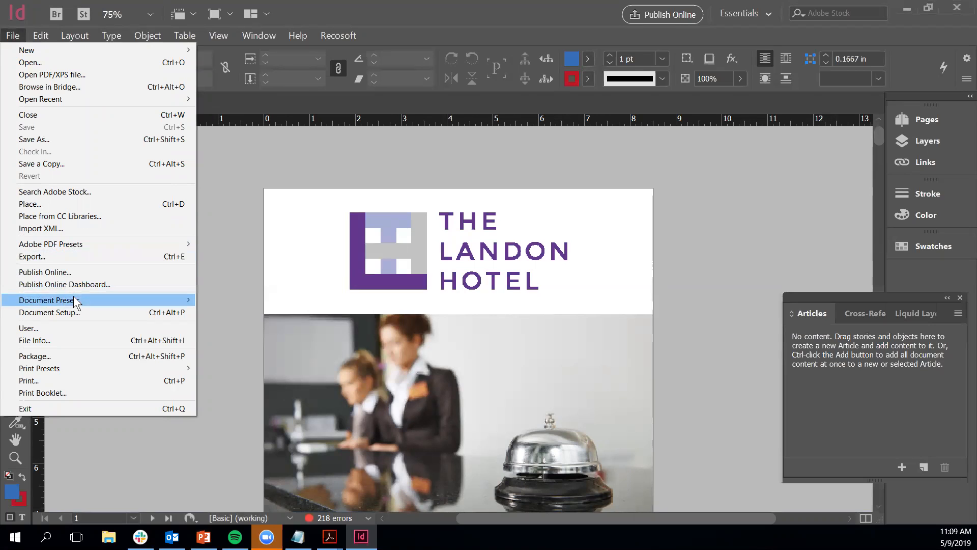
click(71, 380)
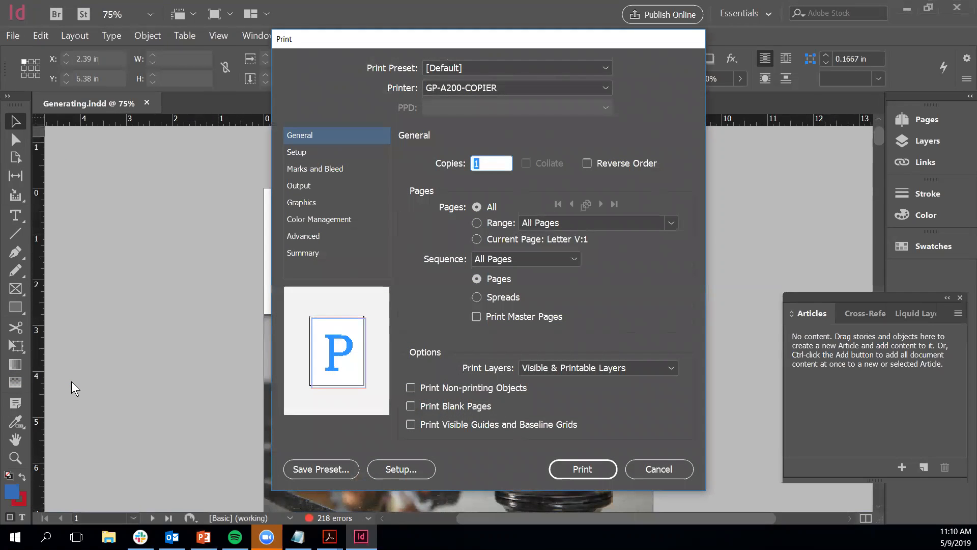
click(516, 90)
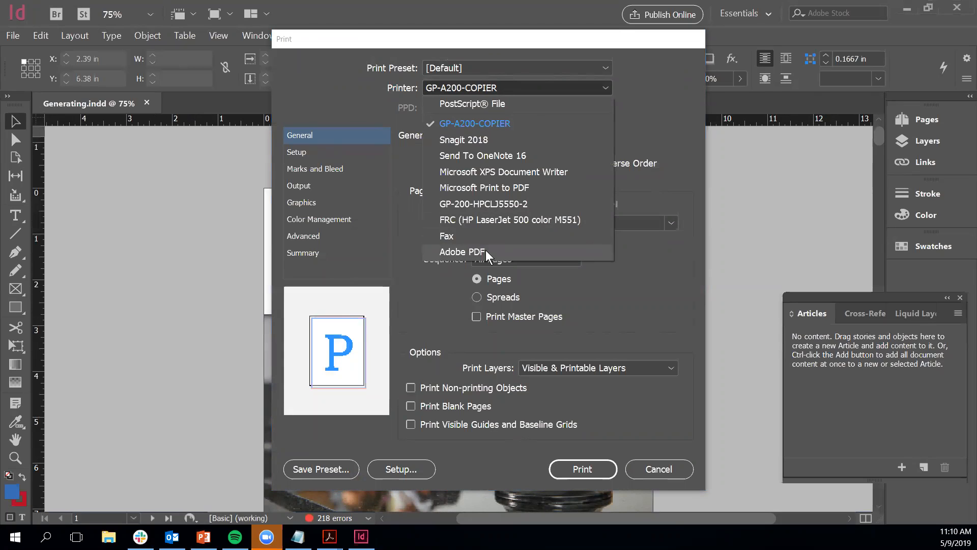
click(670, 468)
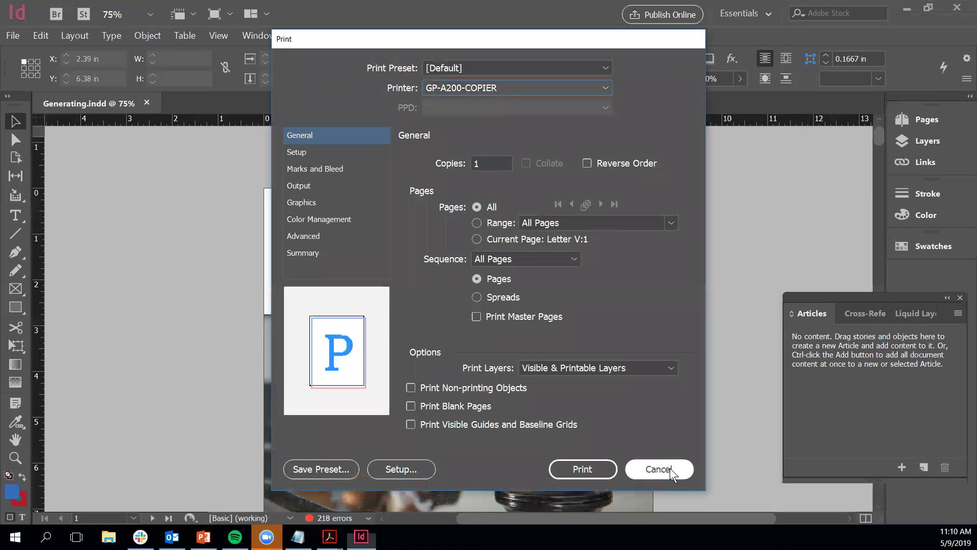
click(671, 468)
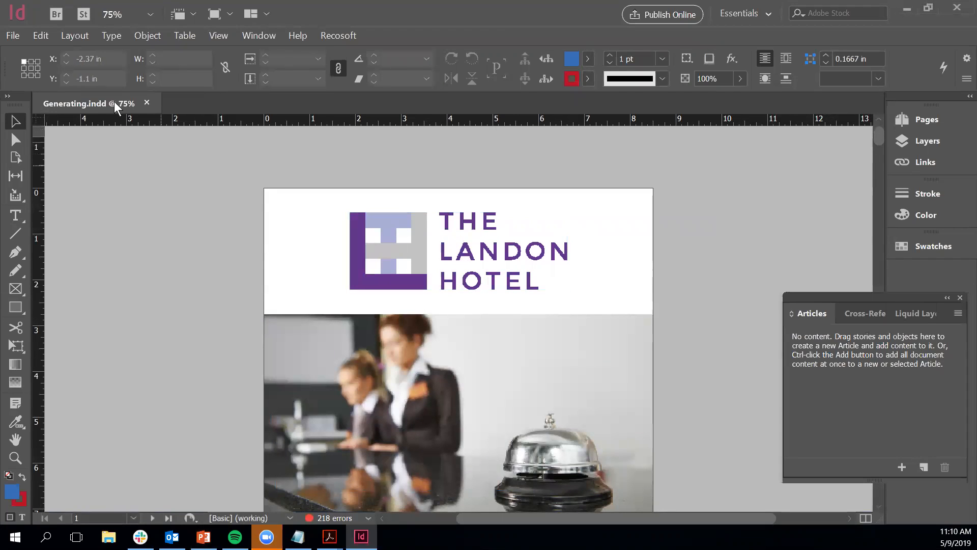
Step: Export the document as 'Exported' in Adobe PDF (Interactive) format
click(12, 36)
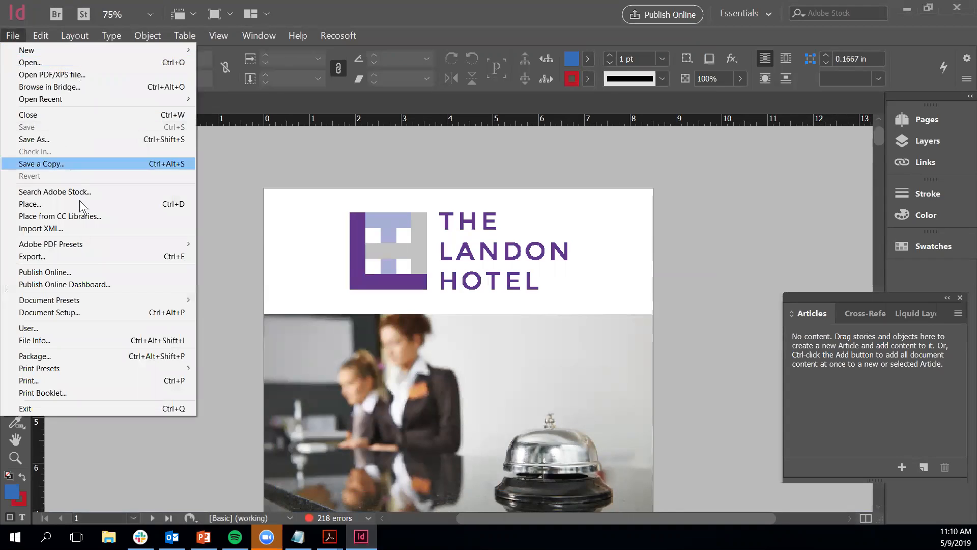
click(89, 258)
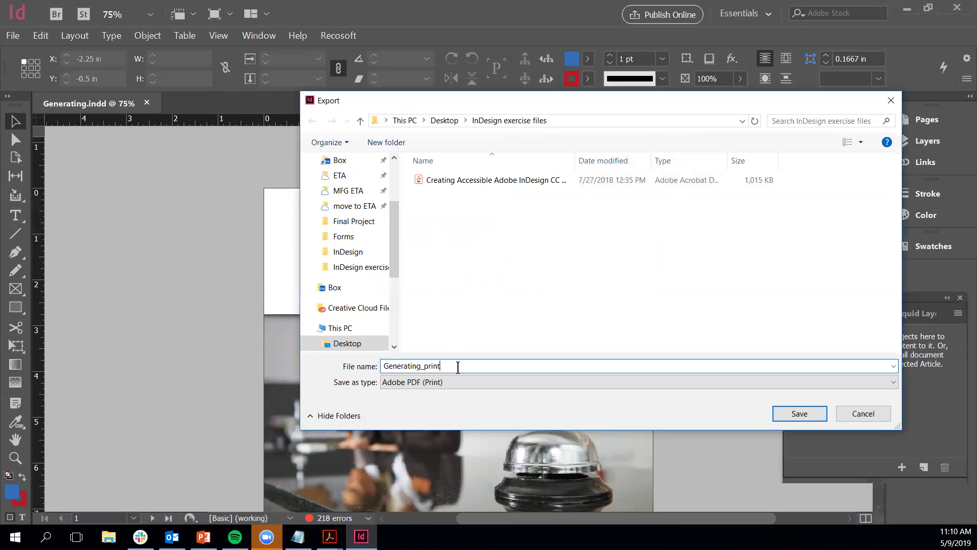
text(Exported)
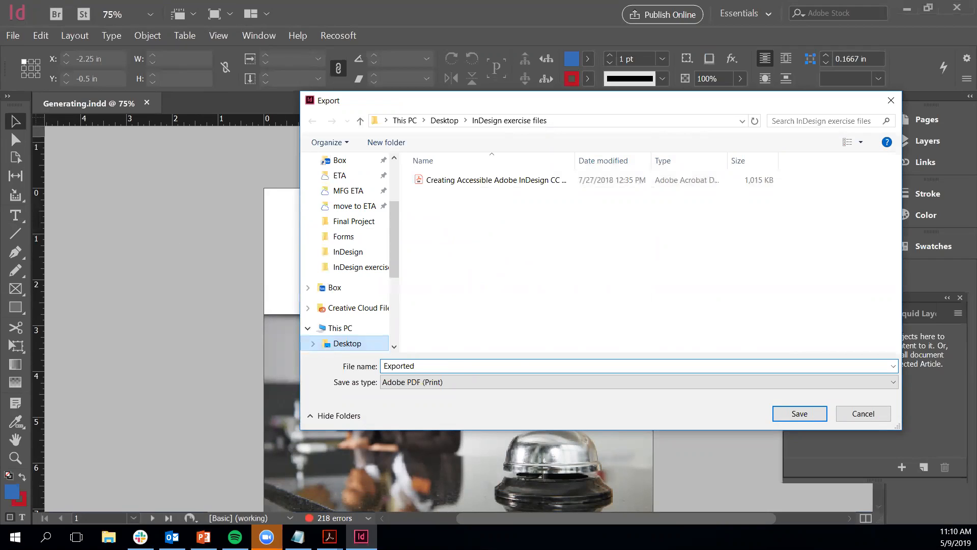
click(472, 382)
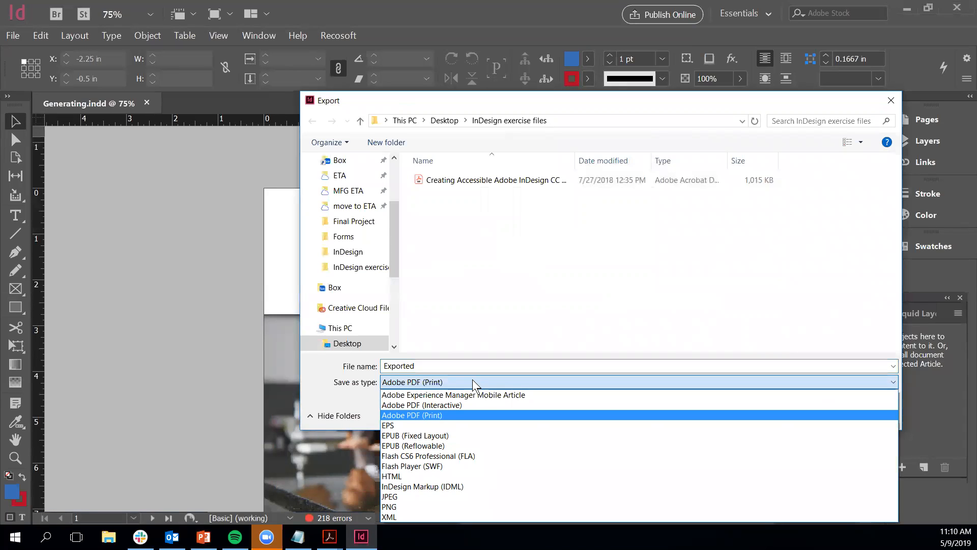
click(455, 405)
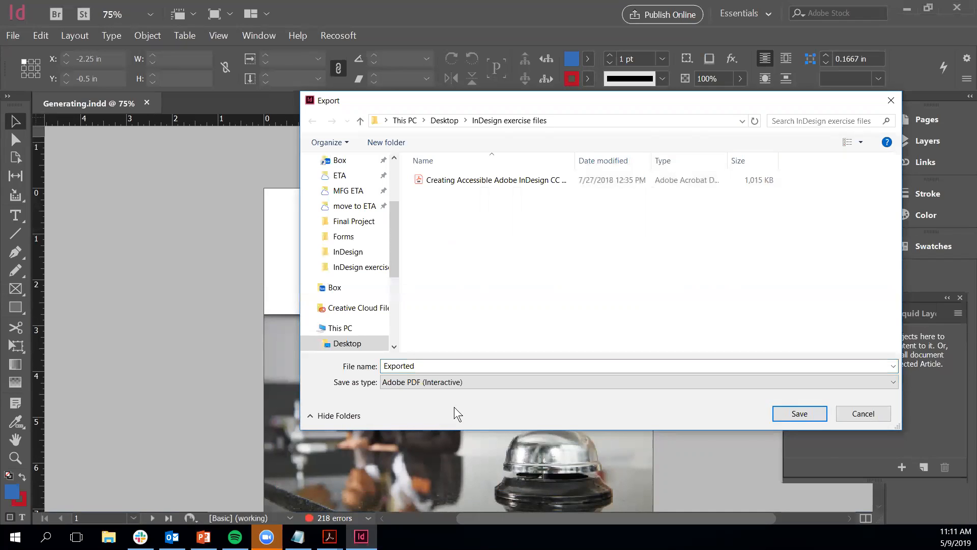
click(804, 414)
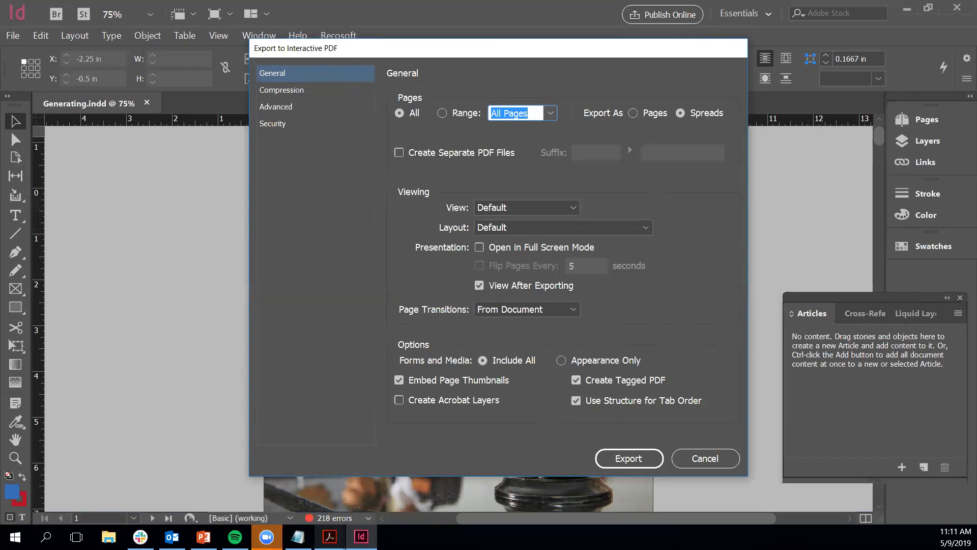
Step: Bring up the open Acrobat windows from the taskbar
click(330, 537)
Step: Switch to UA Traditions after.pdf in Acrobat and display its tag tree
click(311, 502)
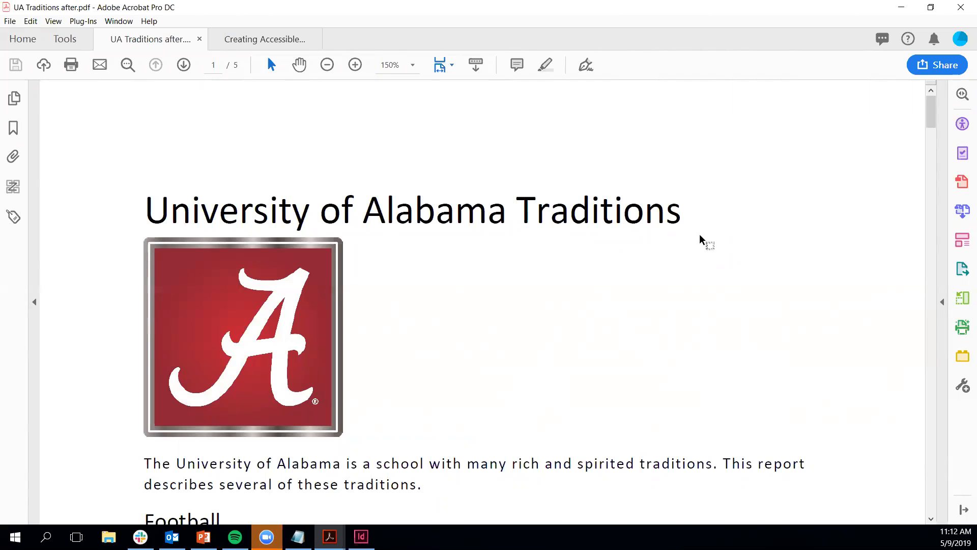
click(14, 217)
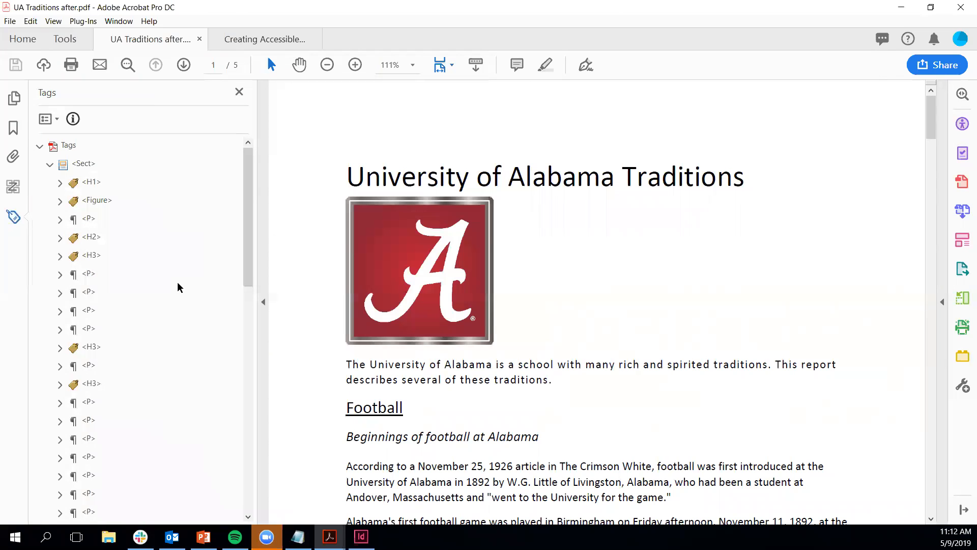
drag(348, 177, 505, 182)
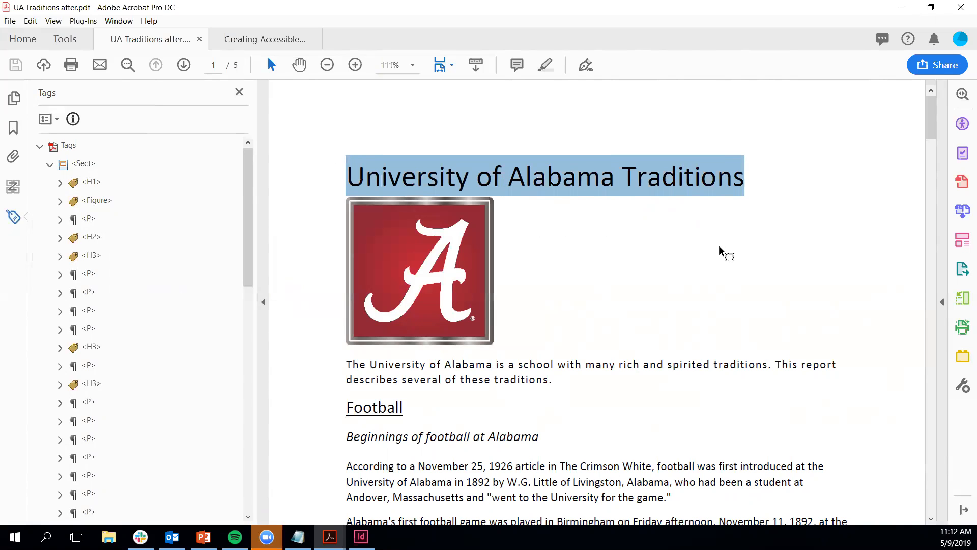
key(Right)
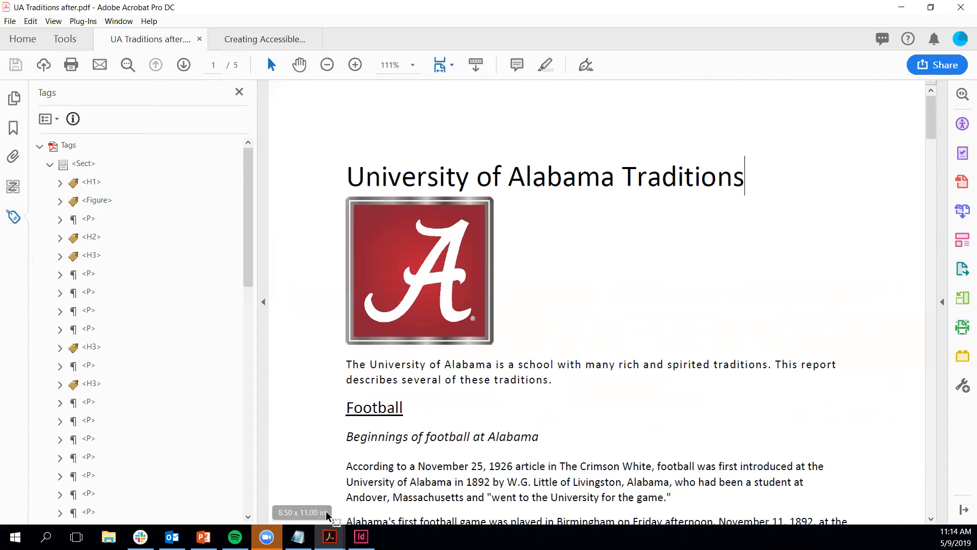
Step: In the interactive PDF's advanced options, set Display Title to Document Title and start the export
click(361, 536)
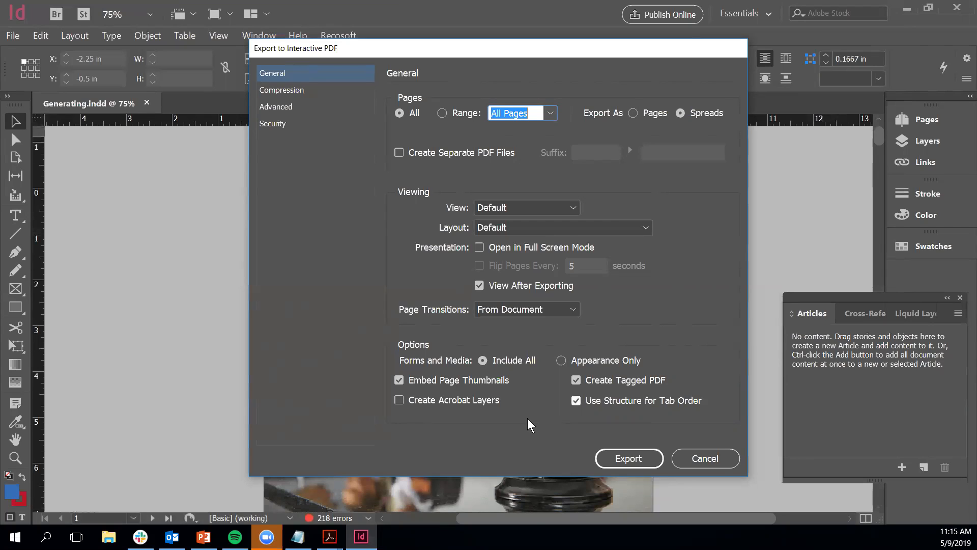
click(288, 109)
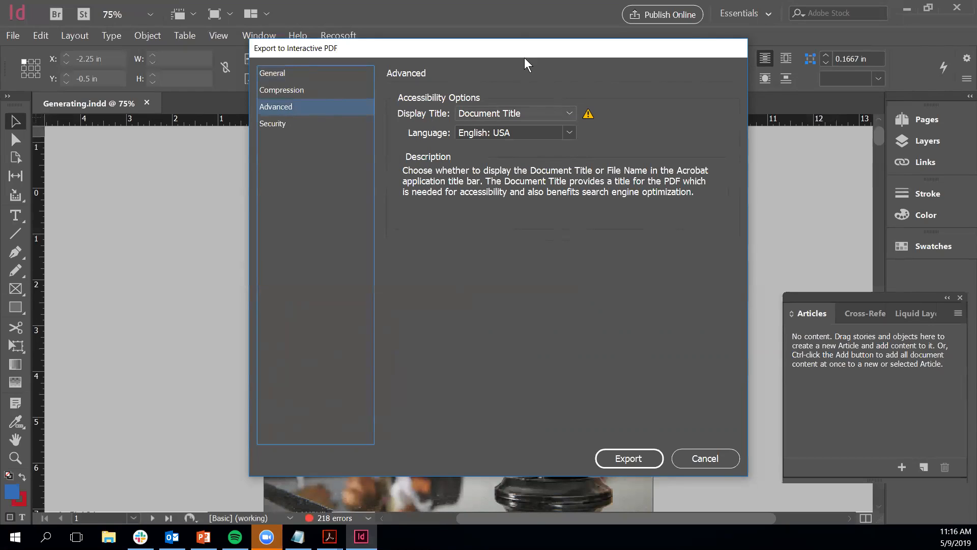
click(524, 114)
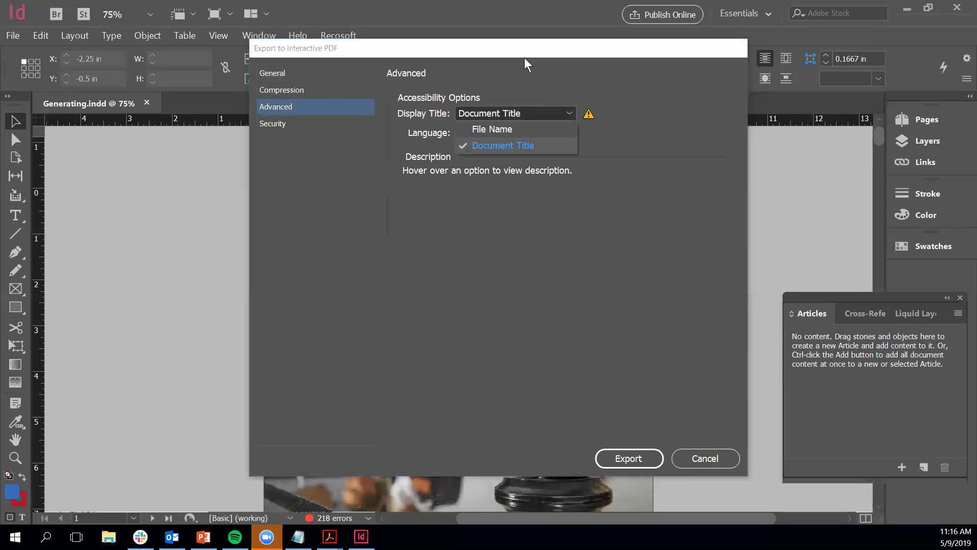
click(509, 145)
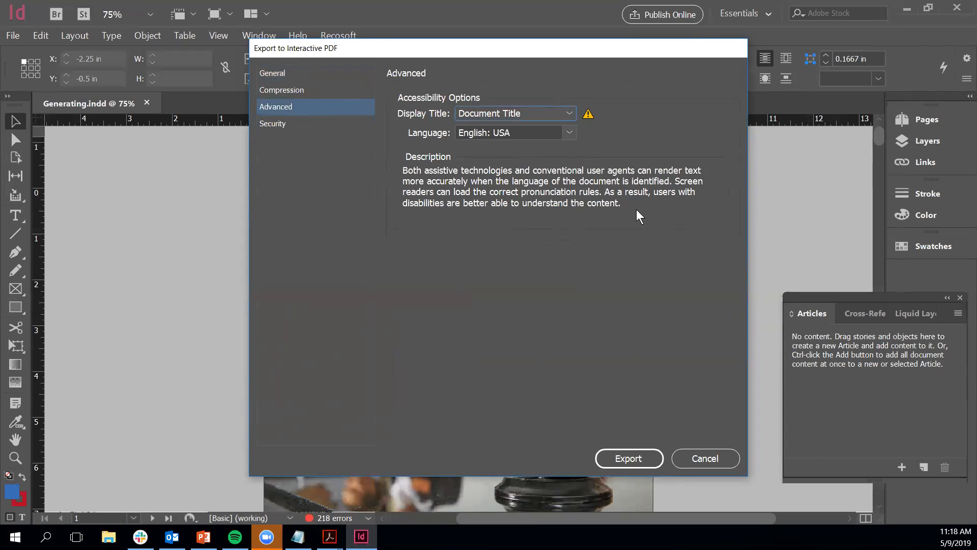
click(630, 459)
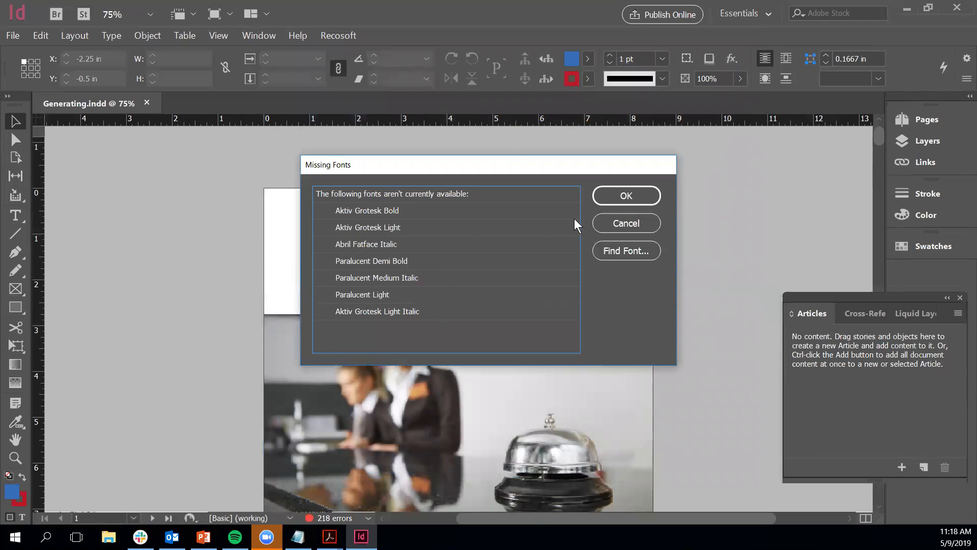
Step: Accept the missing fonts and missing links warnings so Exported.pdf is generated
key(Return)
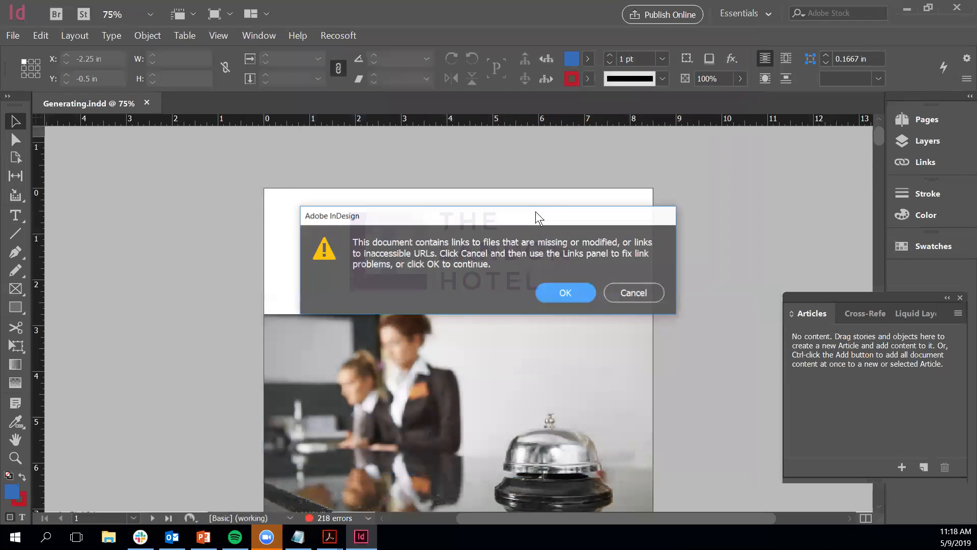
key(Return)
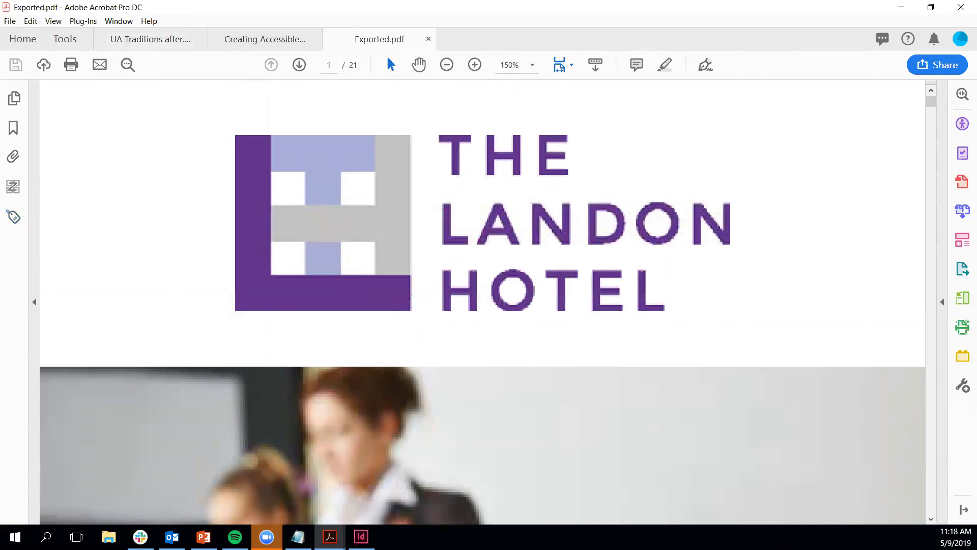
Step: Show Exported.pdf's Tags panel, select the Tags root, and fully expand the tag tree
click(14, 217)
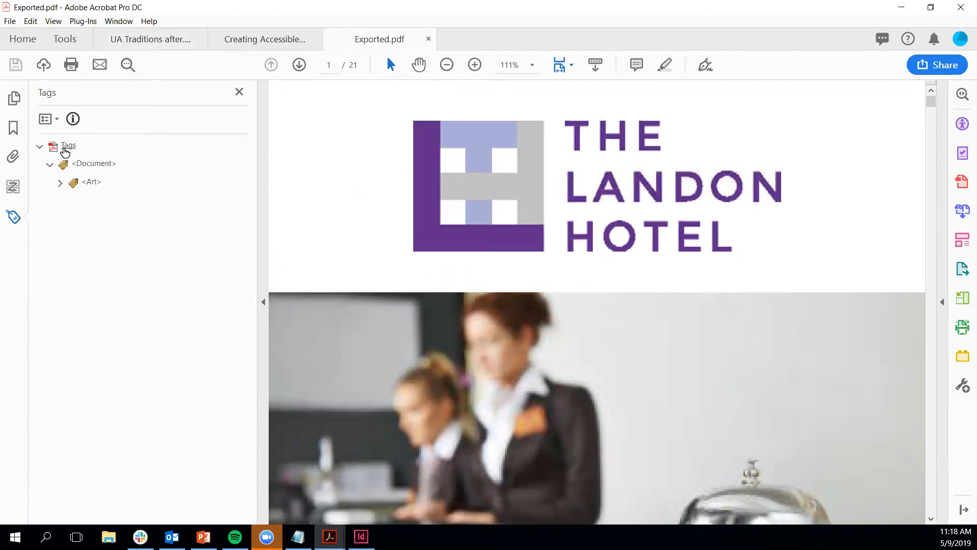
click(58, 147)
key(ctrl+a)
click(40, 147)
click(39, 149)
click(40, 147)
ctrl+click(40, 147)
click(40, 148)
ctrl+click(40, 147)
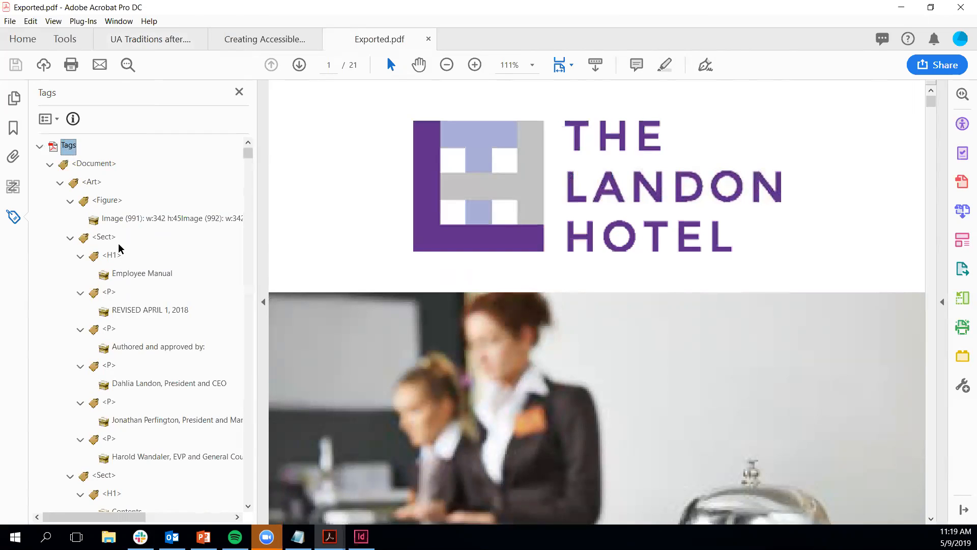
mouse_move(249, 161)
mouse_down()
mouse_move(237, 222)
mouse_move(238, 147)
mouse_up()
Step: Back in InDesign, export the document as 'Exported-print' in Adobe PDF (Print) format
click(362, 537)
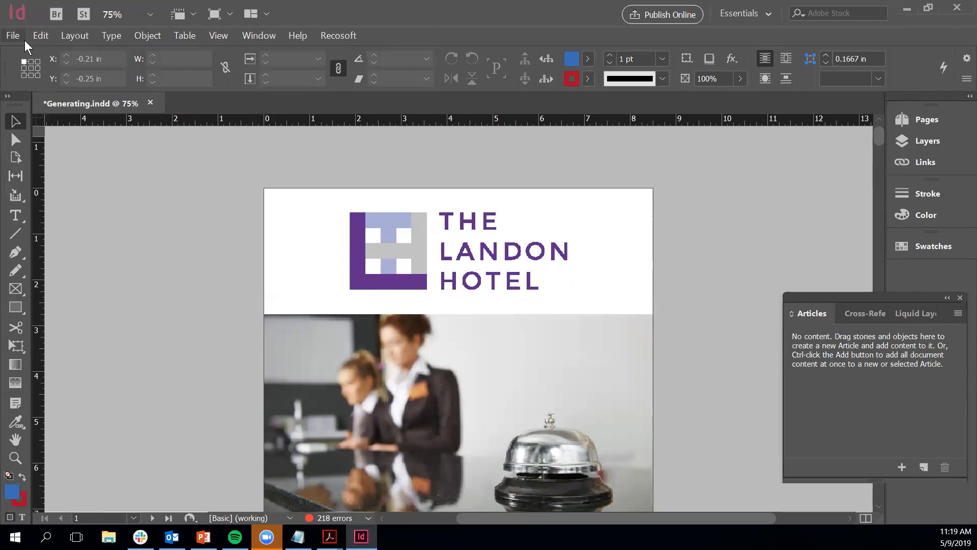
click(11, 35)
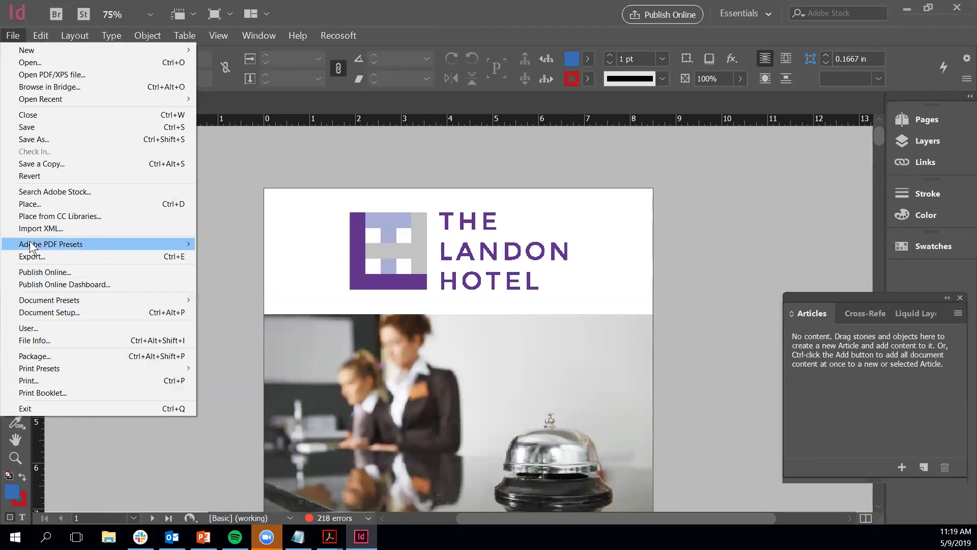
click(29, 257)
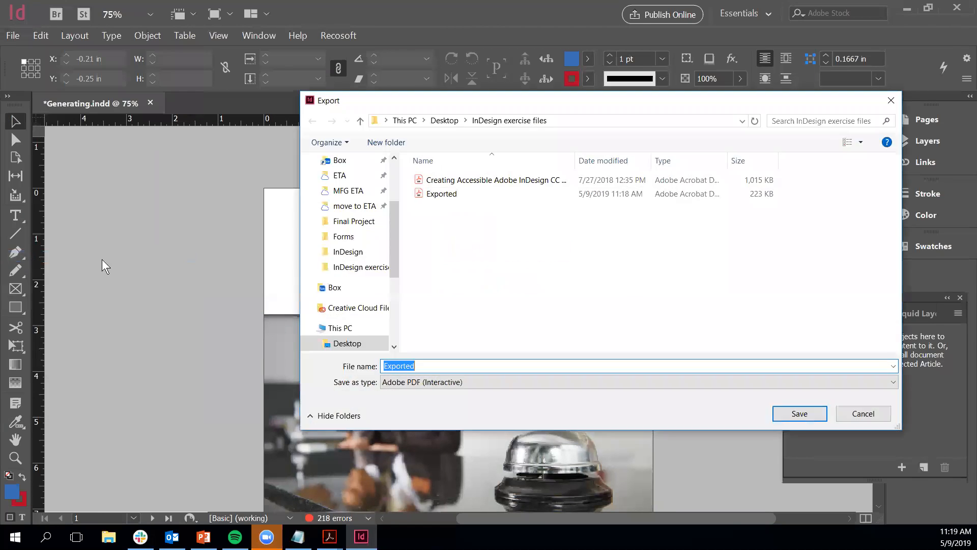
click(431, 366)
drag(430, 367, 326, 352)
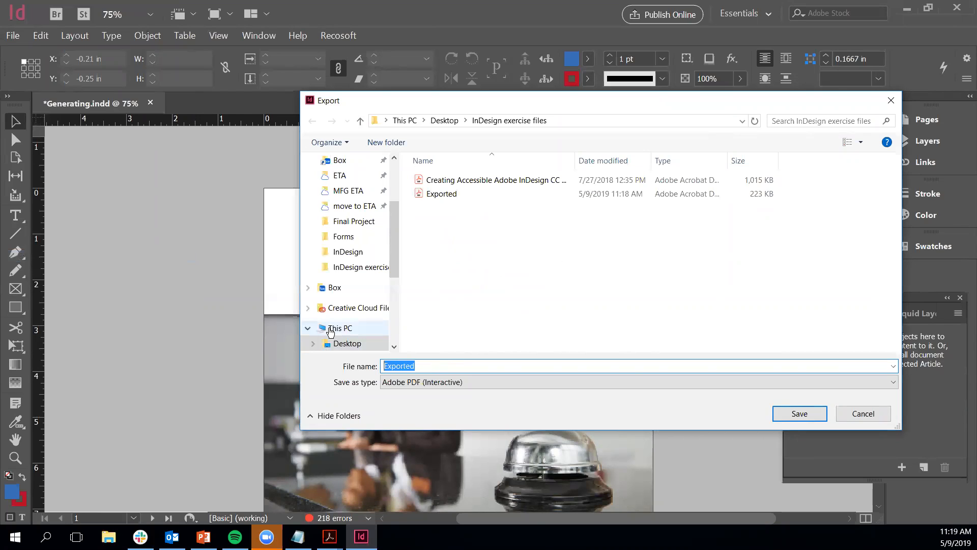
click(432, 366)
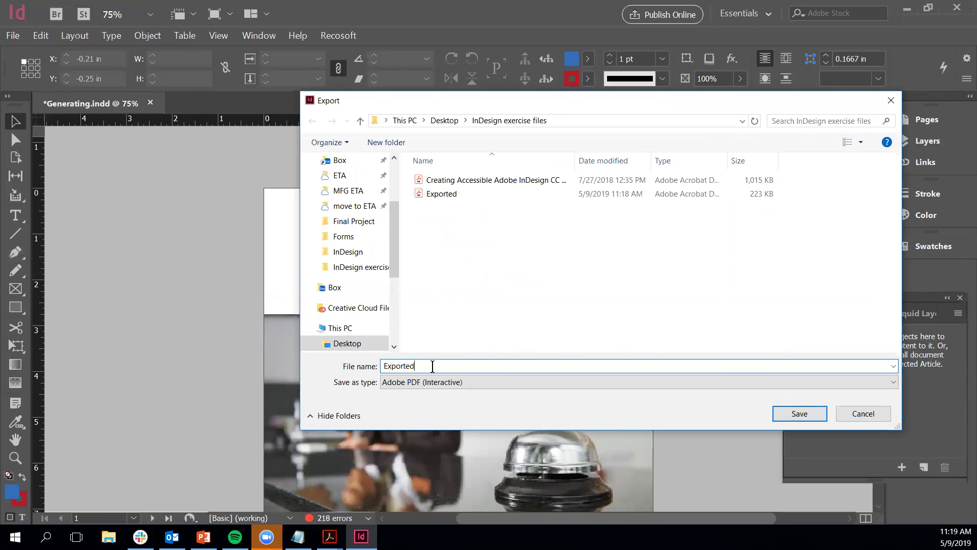
text(-print)
click(459, 382)
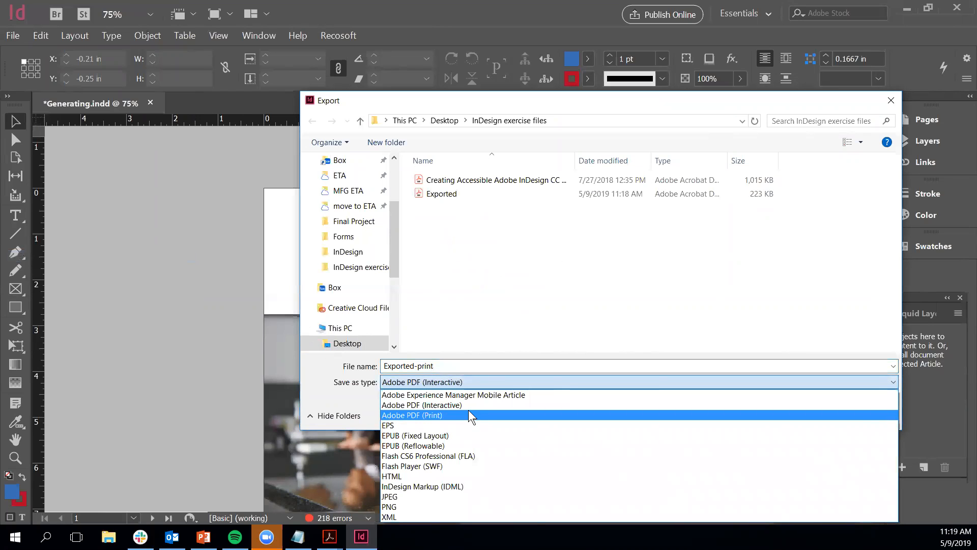
click(467, 415)
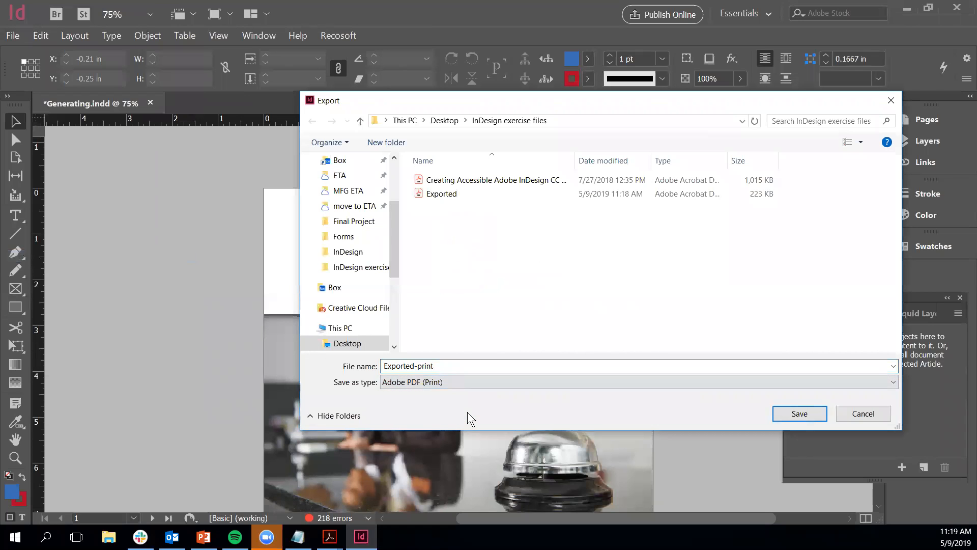
click(810, 413)
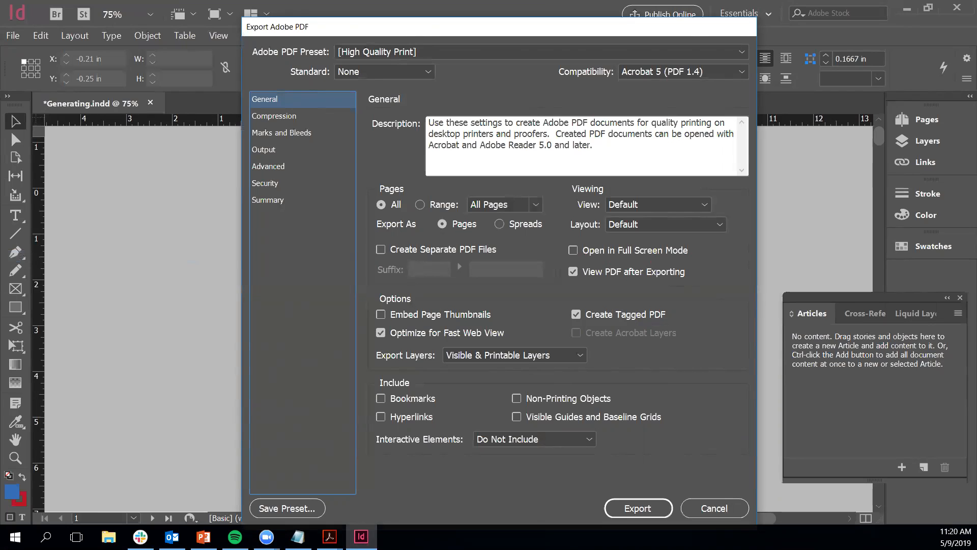
Step: Change the Adobe PDF preset from [High Quality Print] to [Smallest File Size]
click(512, 48)
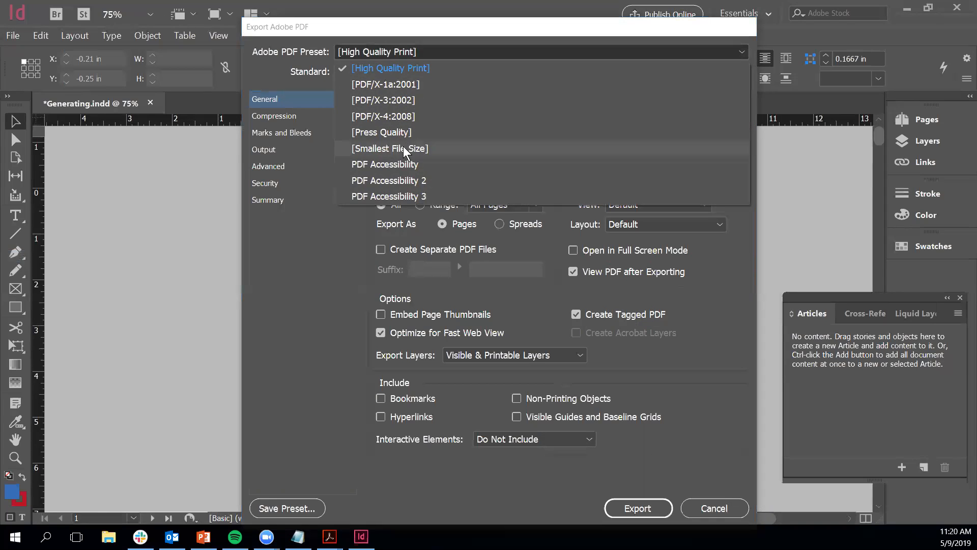
click(387, 148)
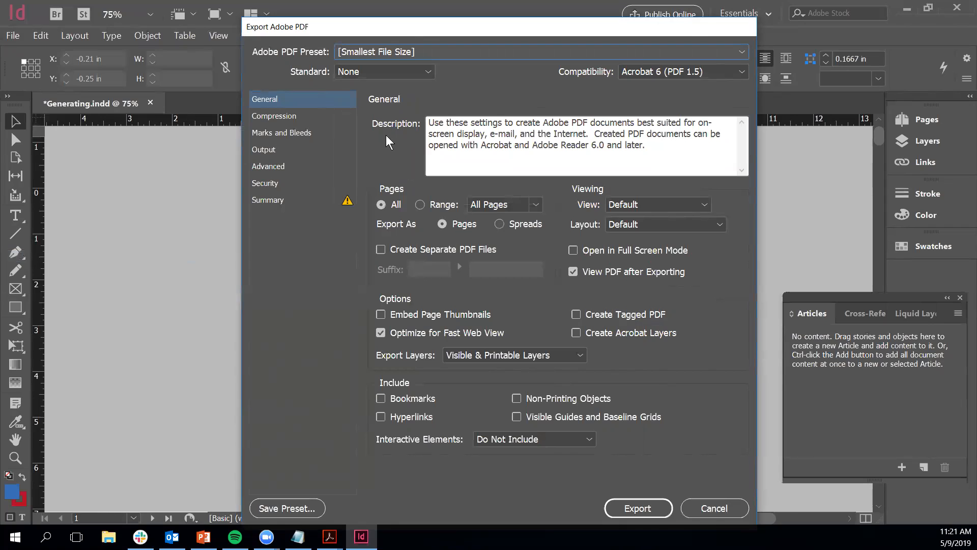
Step: Set View to Fit Page and Layout to Single Page, and enable tagged PDF, hyperlinks and bookmarks
click(658, 203)
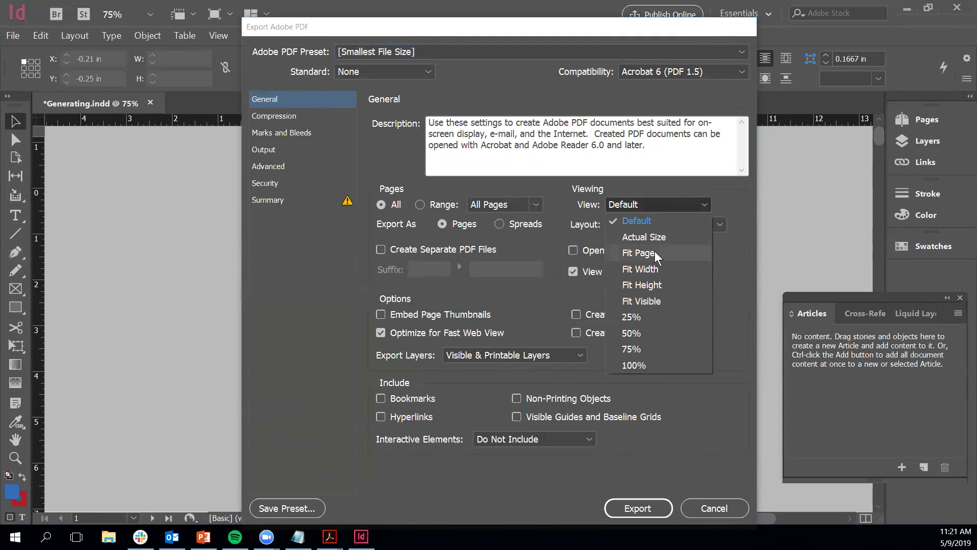
click(654, 251)
click(654, 222)
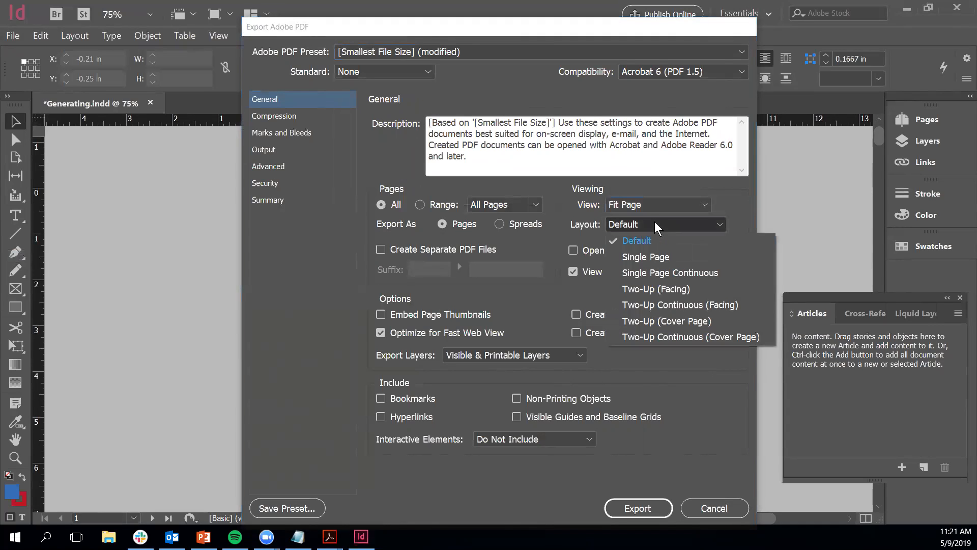
click(654, 257)
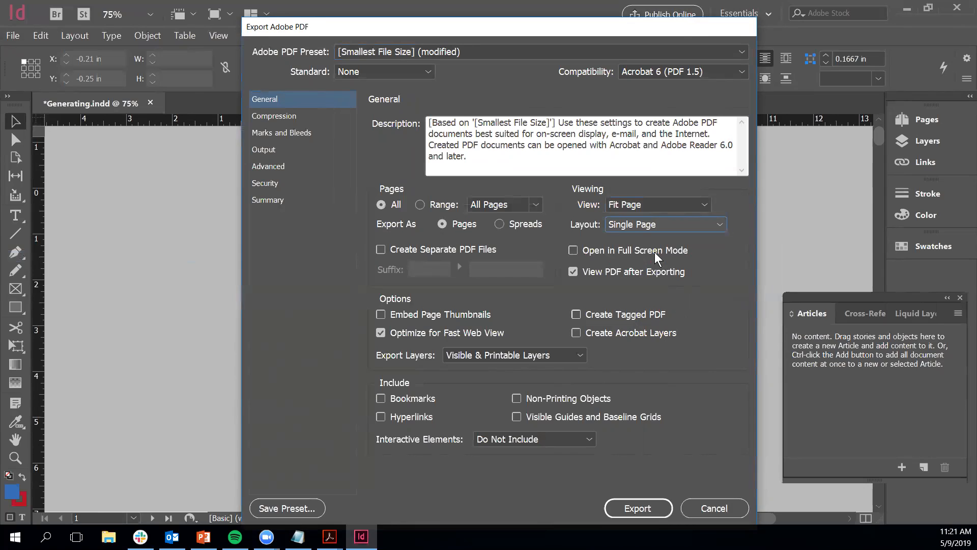
click(576, 315)
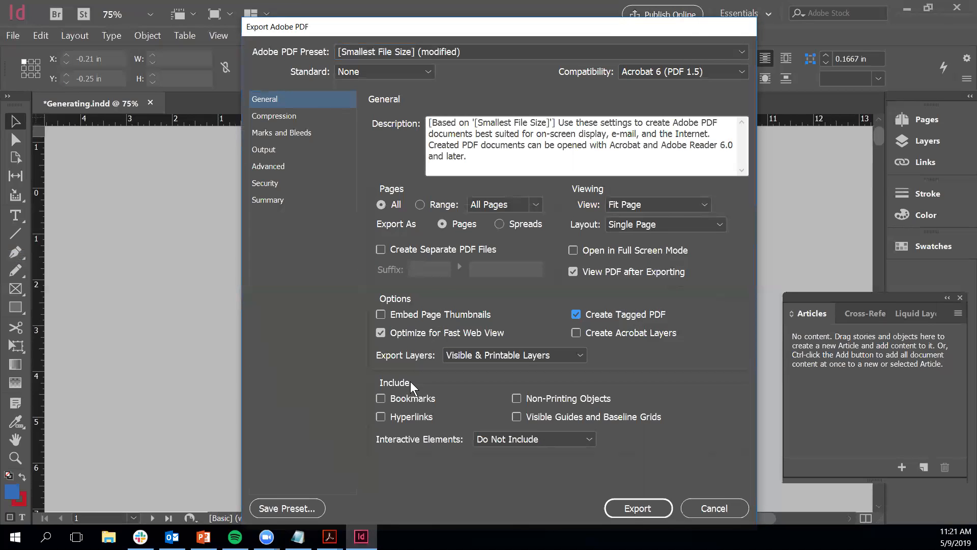
click(381, 418)
click(381, 398)
click(270, 166)
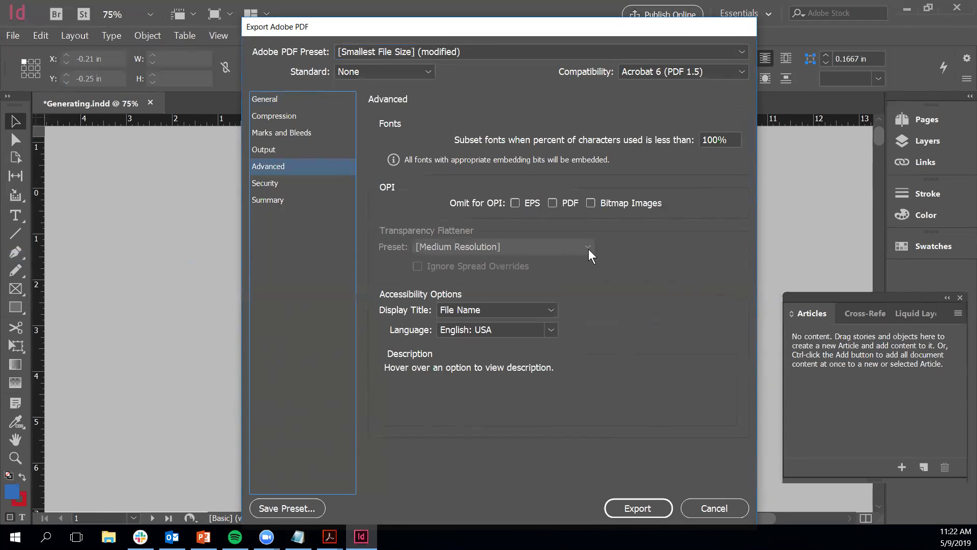
Step: In the Advanced accessibility options, set Display Title to Document Title
click(550, 309)
click(526, 343)
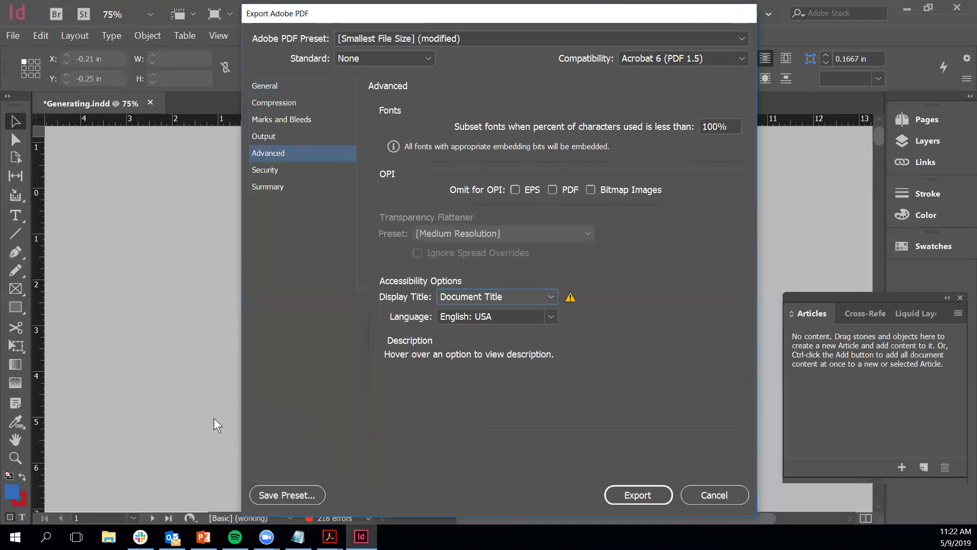
Step: Save the export settings as preset 'PDF Accessibility 4' and export the PDF
click(285, 501)
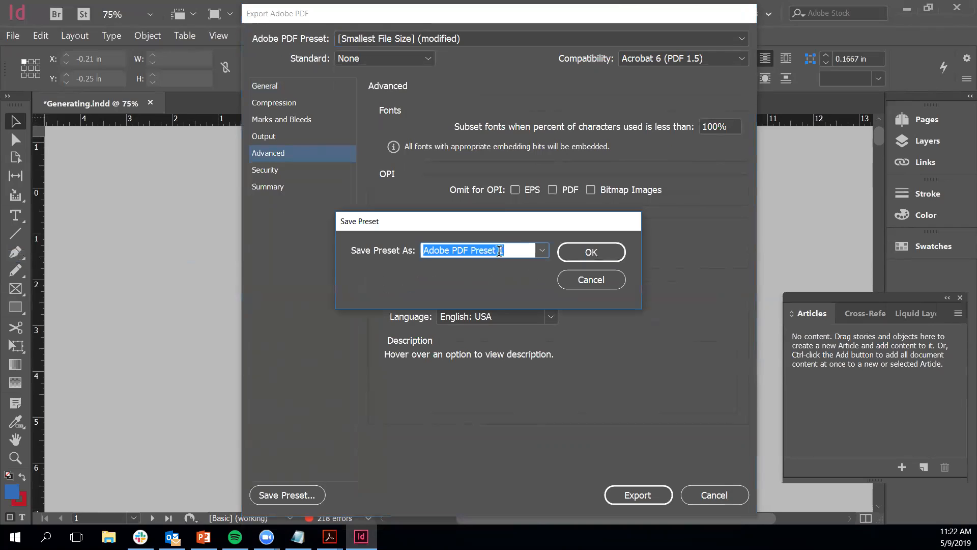
click(510, 248)
key(ctrl+a)
text(PDF Accessibility)
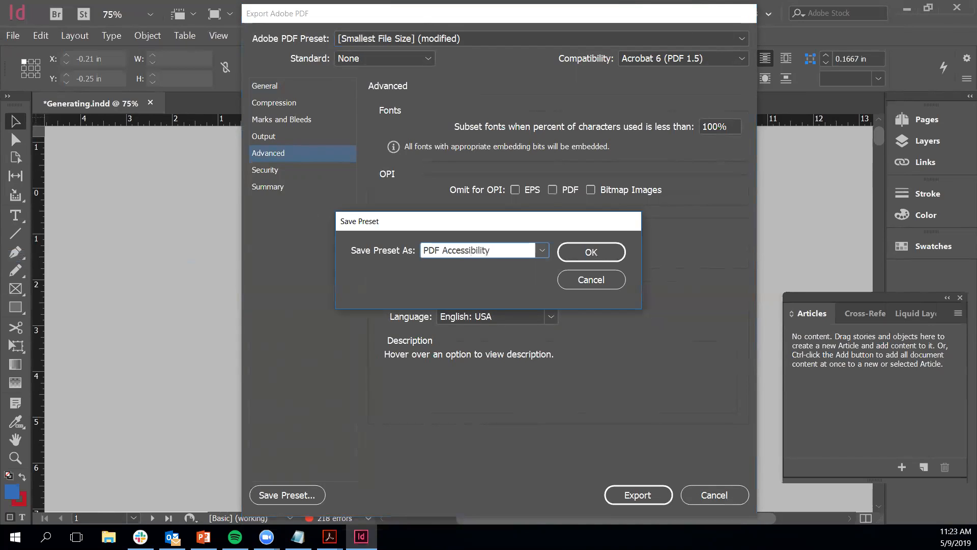
text( 4)
key(Return)
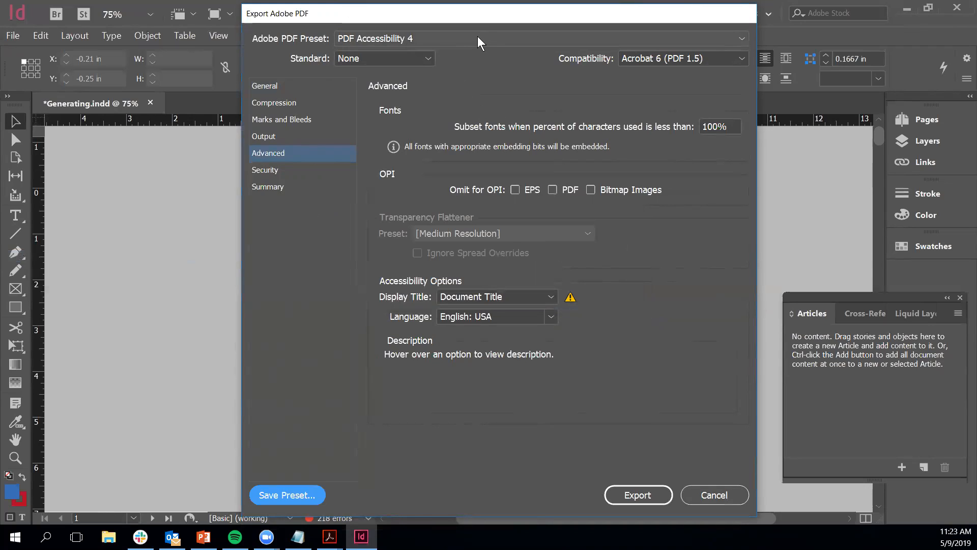
click(634, 496)
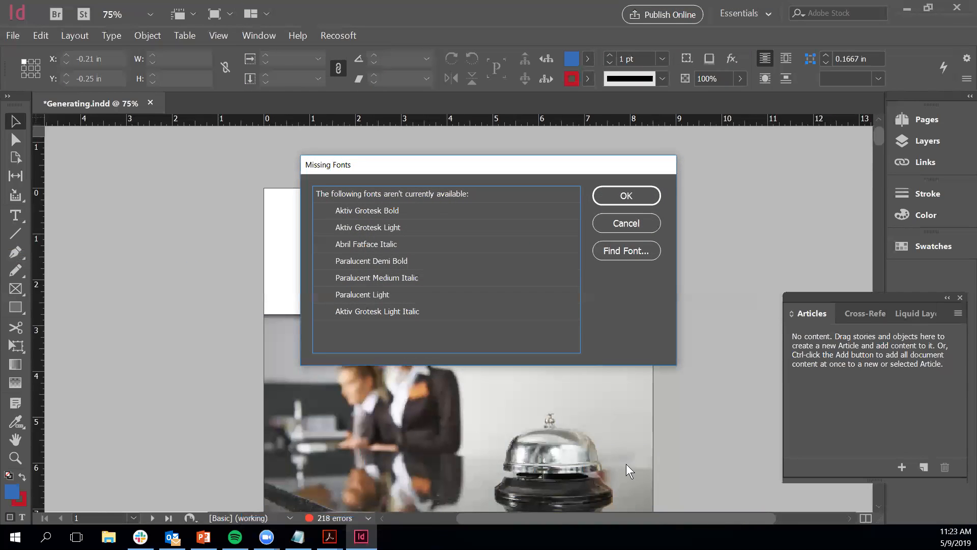
Step: Dismiss the Missing Fonts and missing-links warnings so the export continues
click(626, 196)
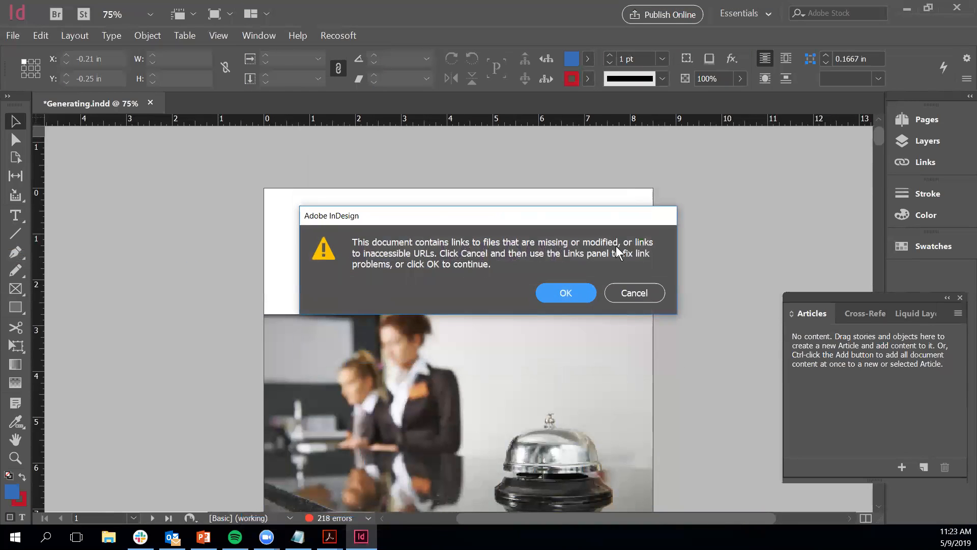
key(Return)
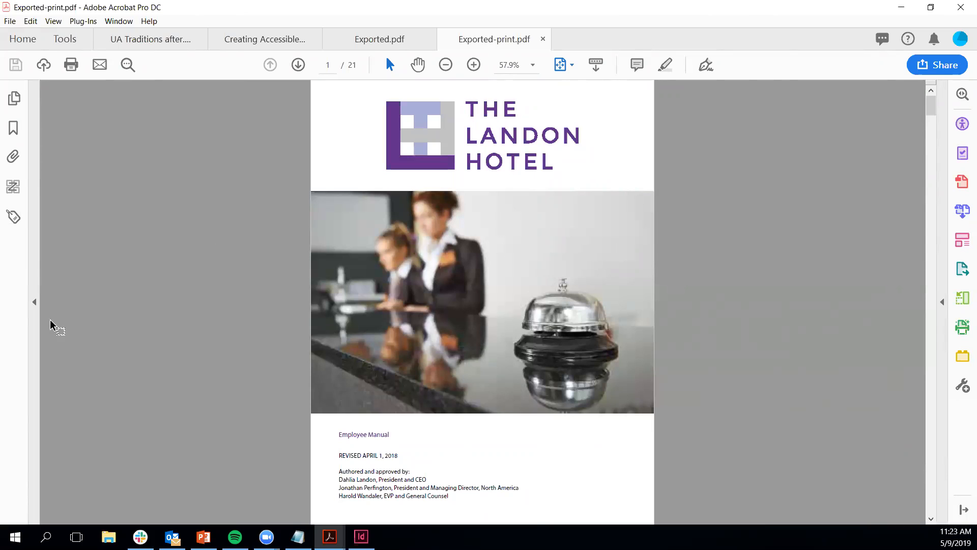
Step: Show the Tags panel, expand the full tag tree, and scroll through it
click(14, 218)
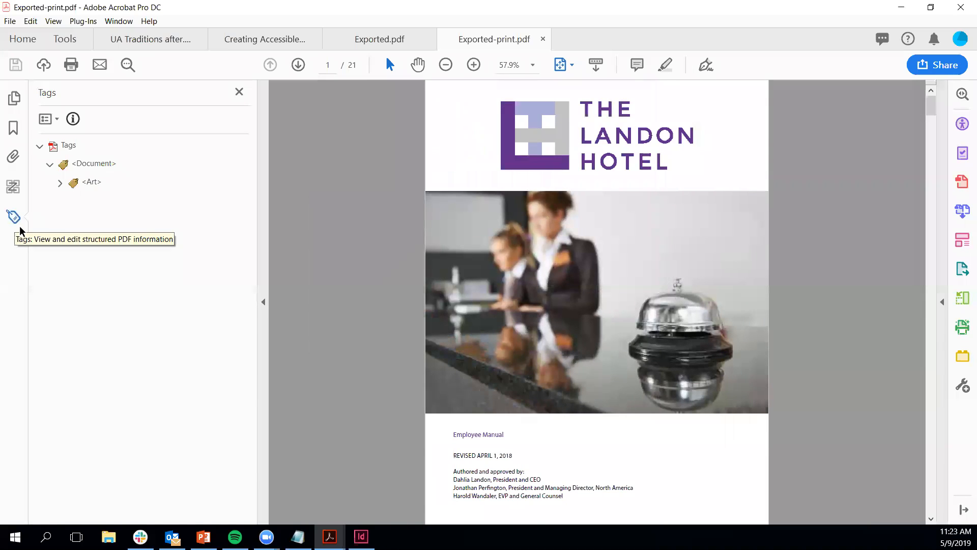
click(39, 146)
click(40, 145)
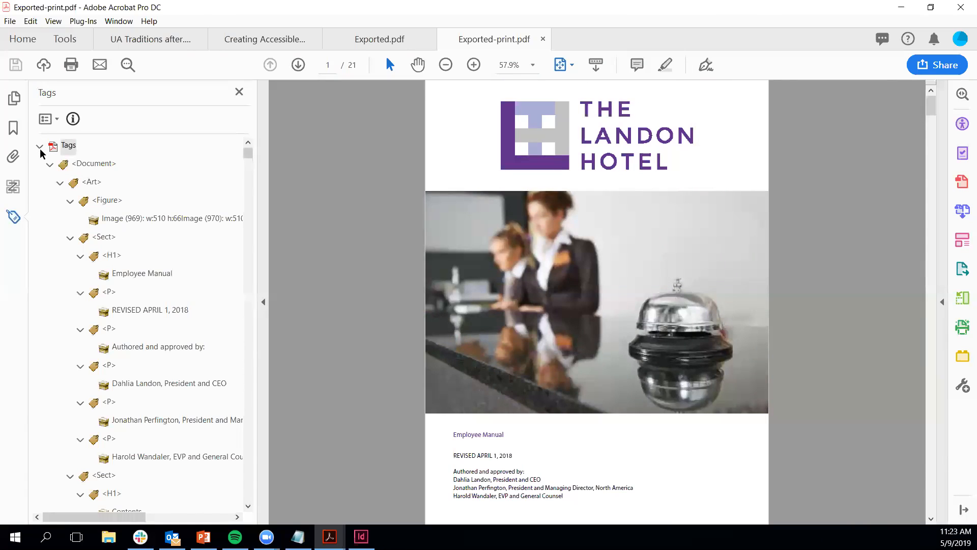
scroll(141, 309, down, 4)
scroll(142, 367, down, 5)
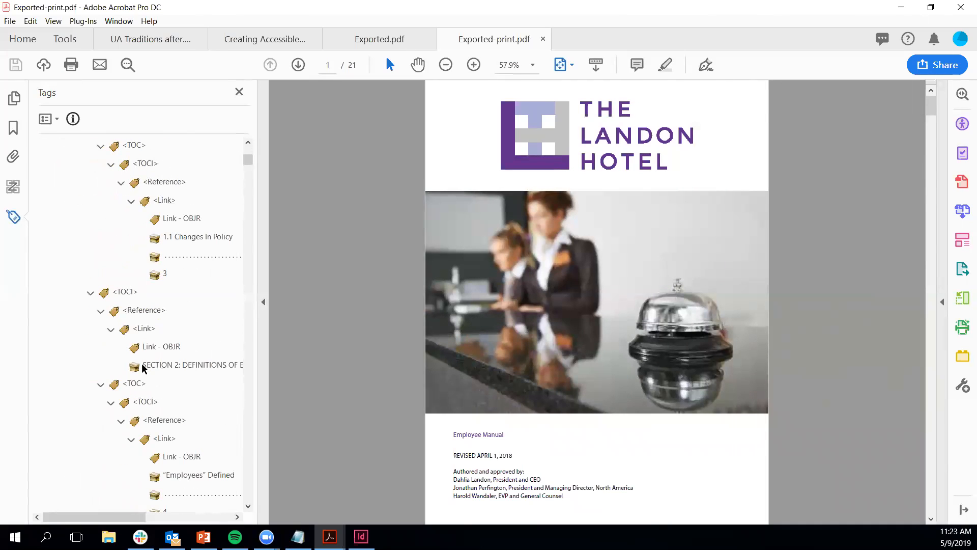
scroll(143, 367, down, 3)
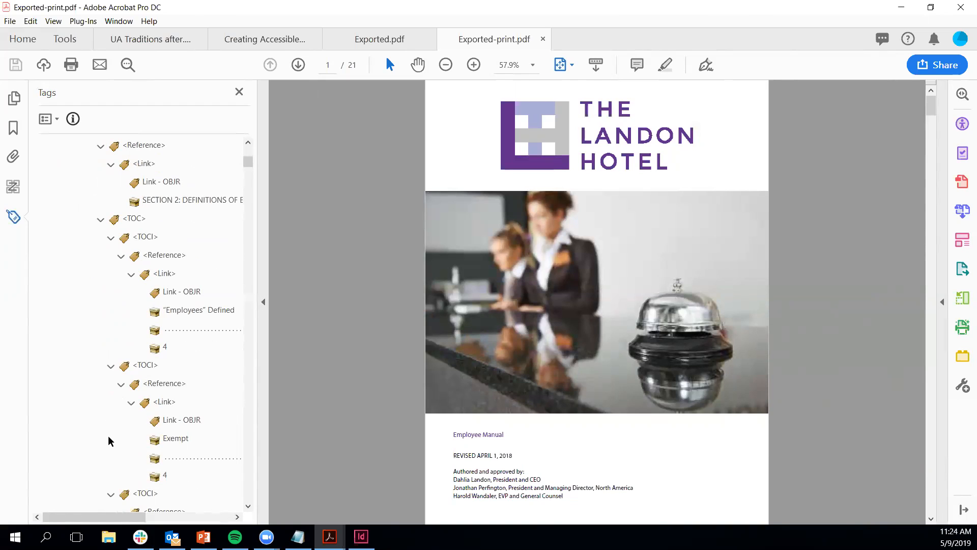
scroll(109, 425, up, 9)
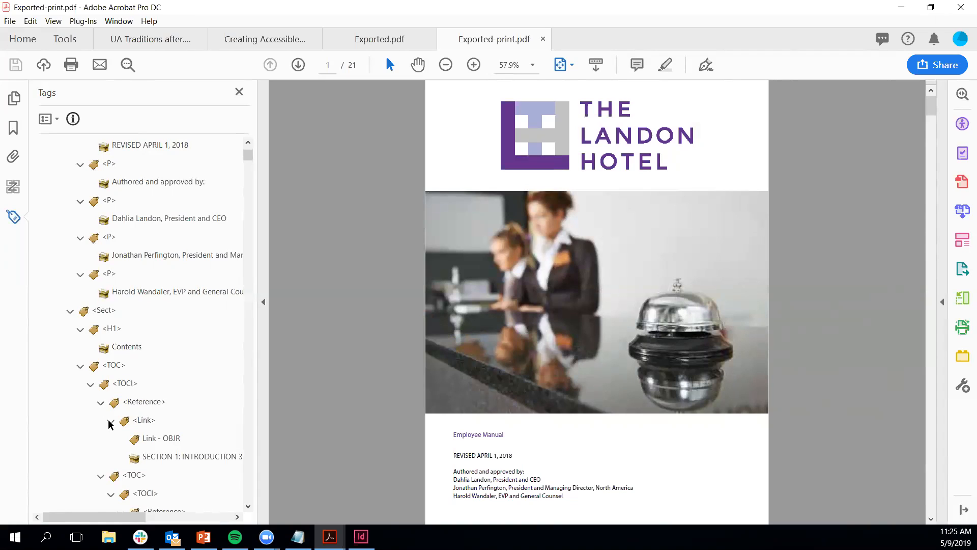
Step: Remove the Accessibility and Action Wizard shortcuts from the tools list
click(943, 303)
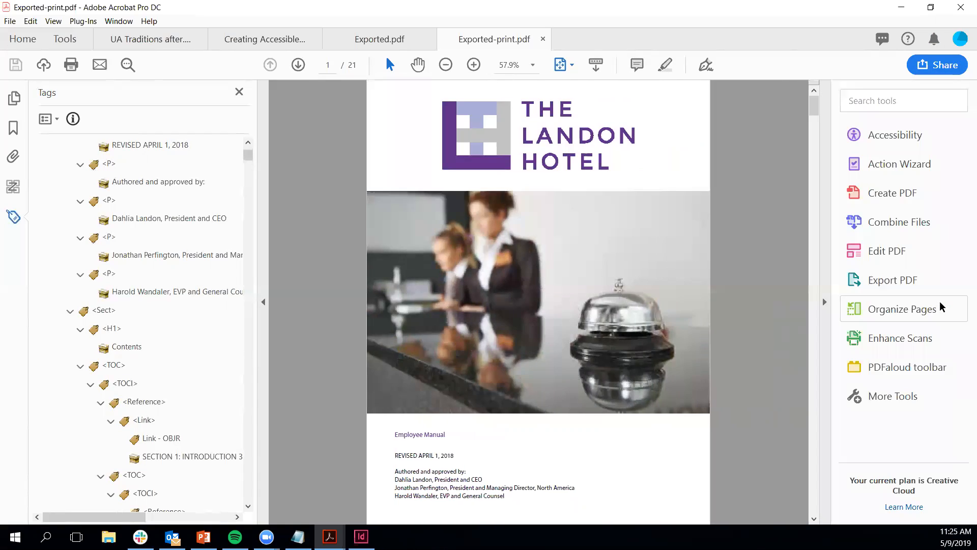
right_click(898, 137)
click(900, 172)
right_click(899, 136)
click(900, 176)
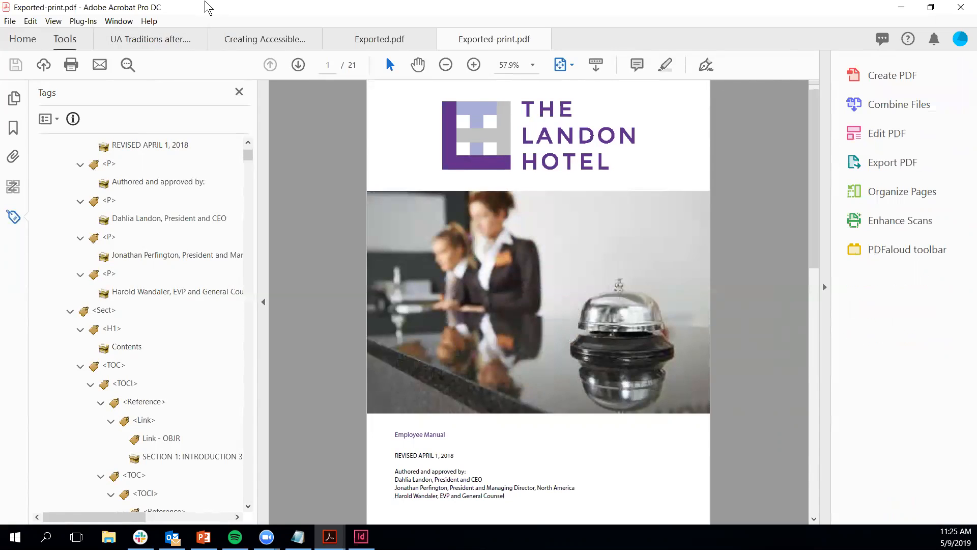
Step: Re-add Accessibility and Action Wizard to the shortcuts by searching the Tools centre
click(65, 38)
text(accessi)
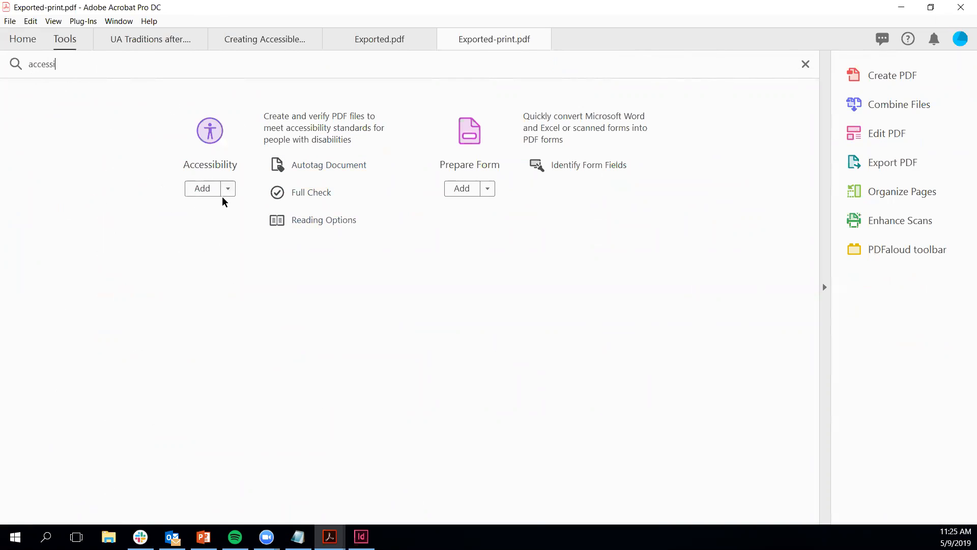
click(201, 189)
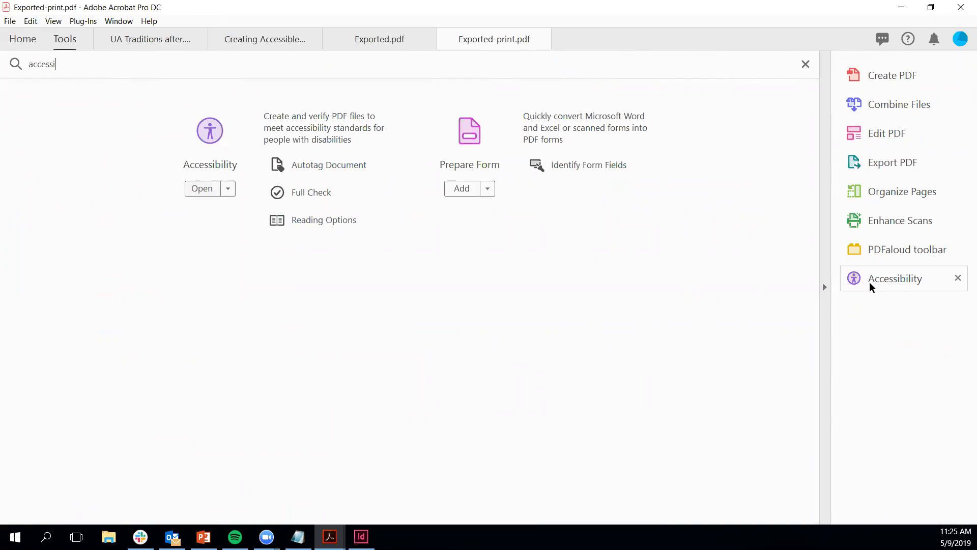
drag(82, 69, 6, 58)
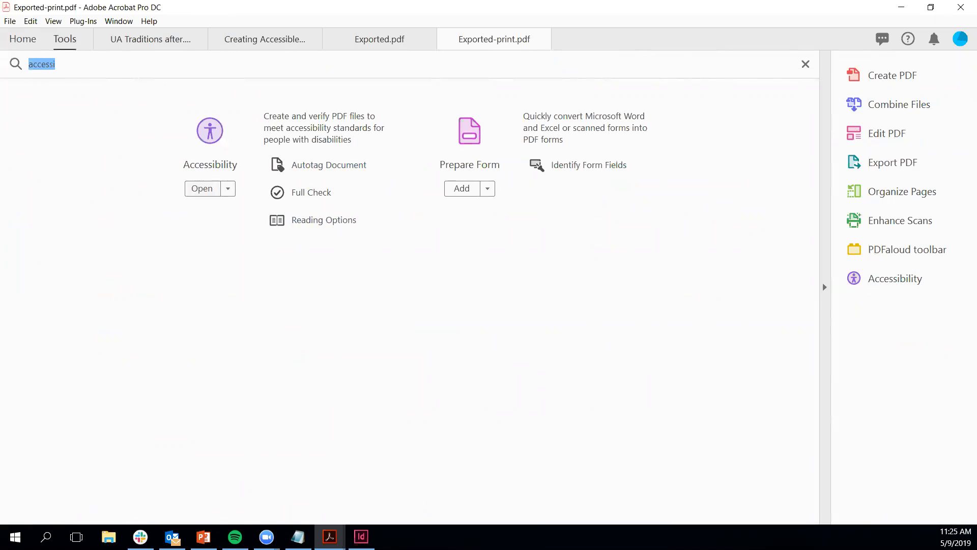
text(action)
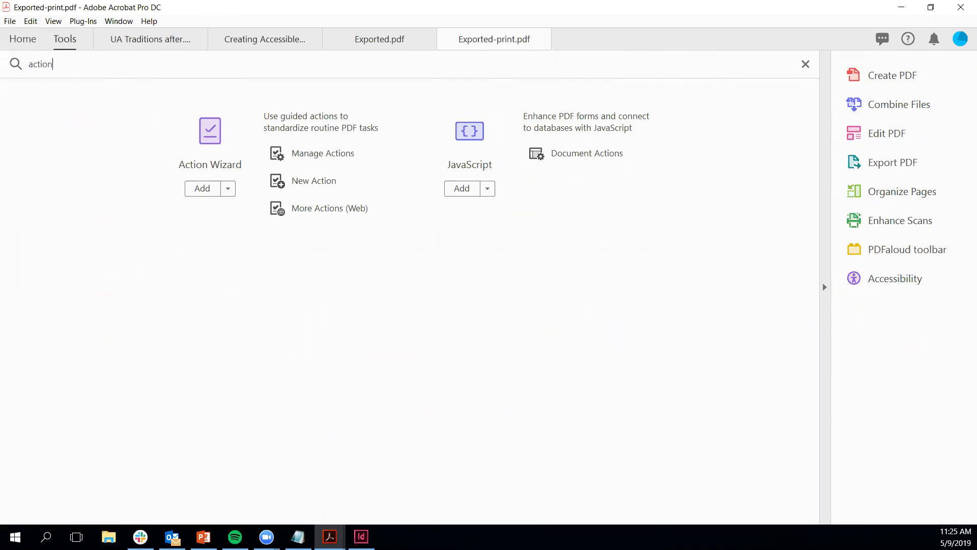
text( wizard)
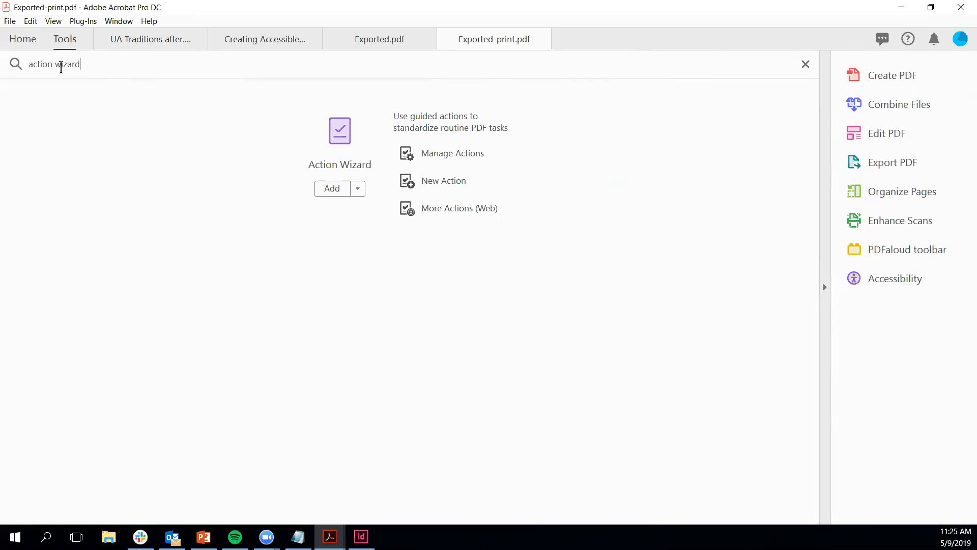
click(333, 188)
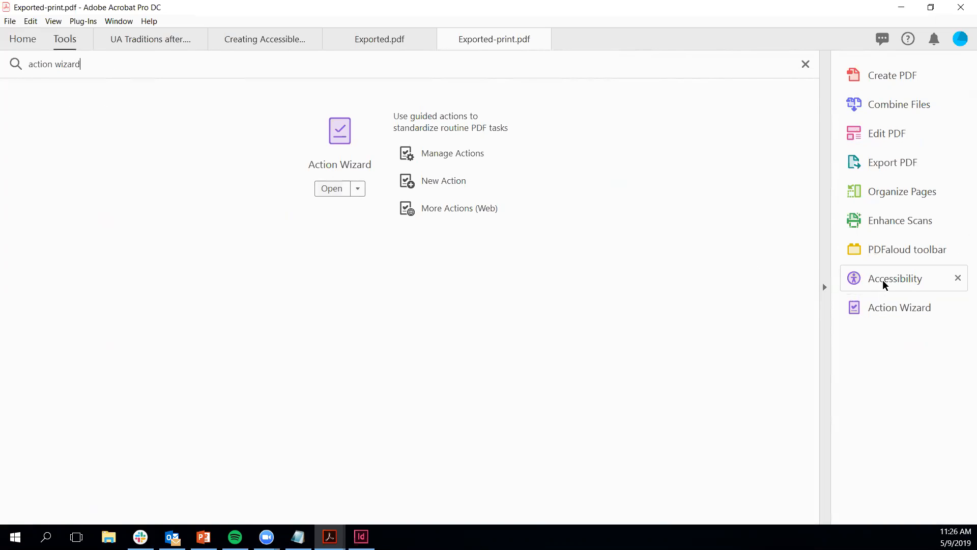
Step: Place Accessibility first and Action Wizard second in the tools list, and clear the search
drag(883, 280, 882, 71)
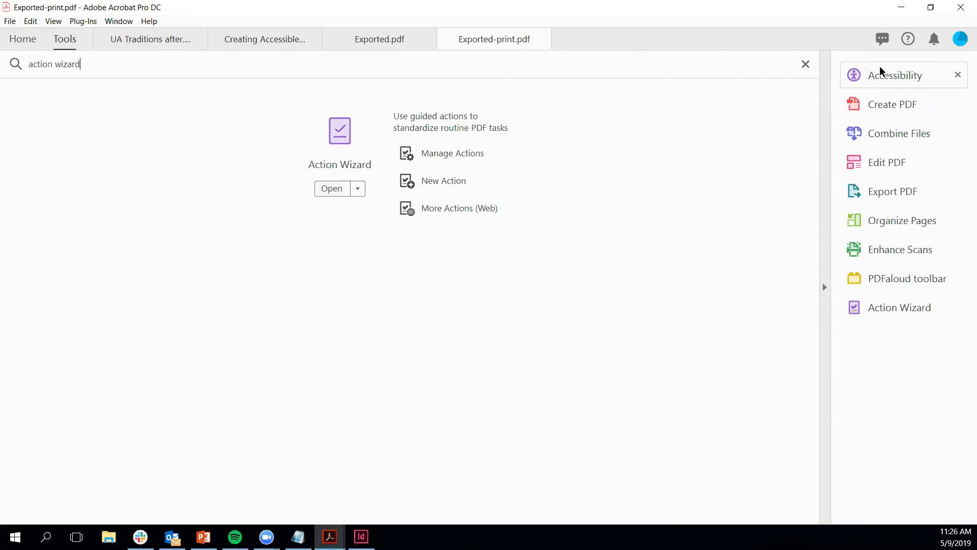
drag(877, 314, 883, 96)
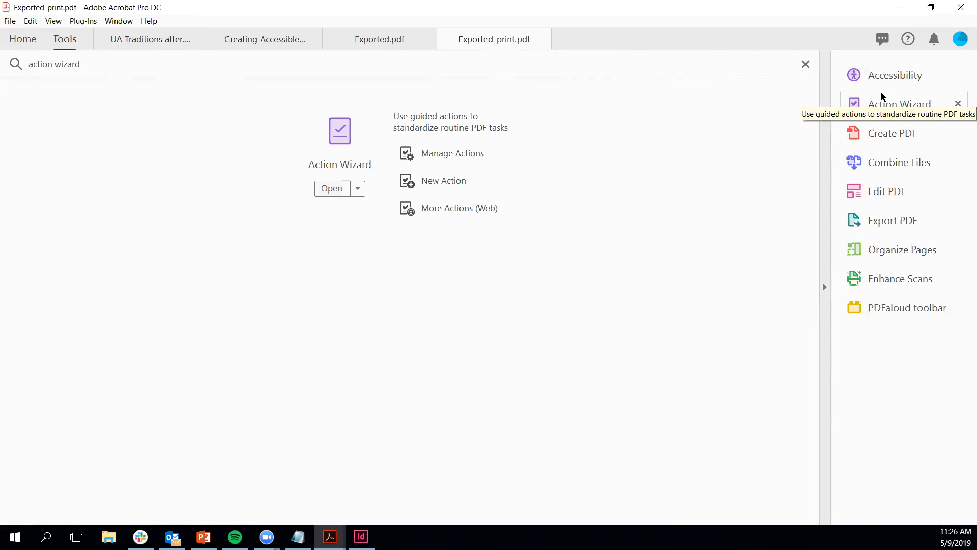
click(805, 63)
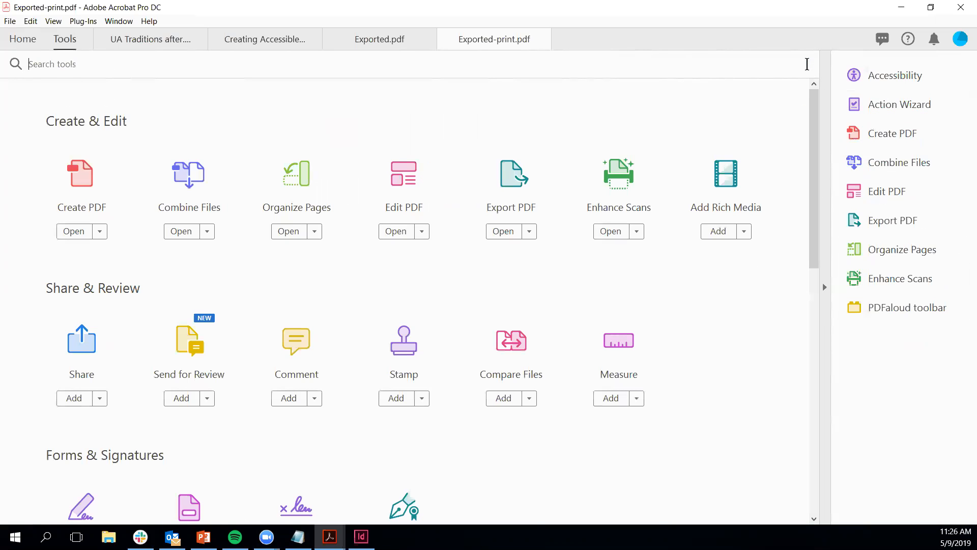
click(514, 41)
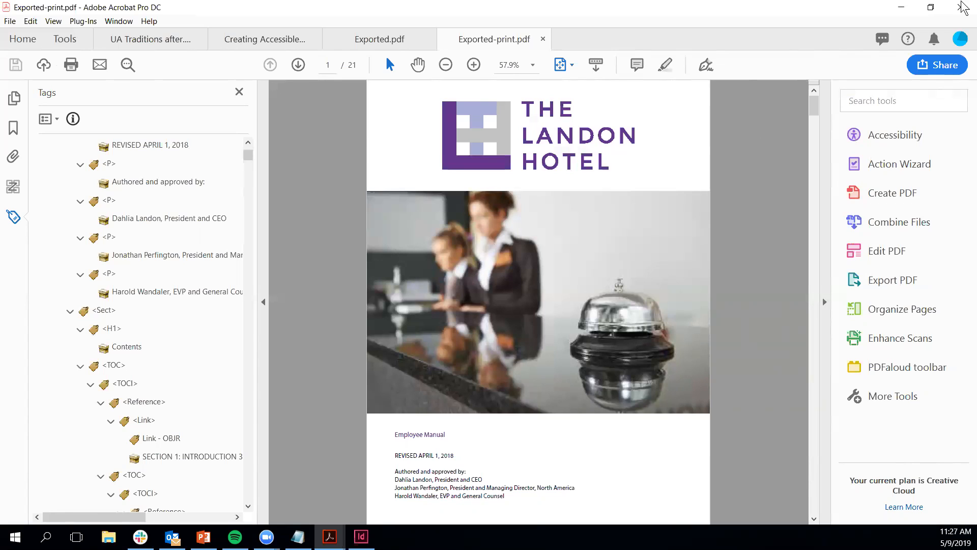
Step: Run an accessibility Full Check with the Document category and all checks enabled
click(905, 136)
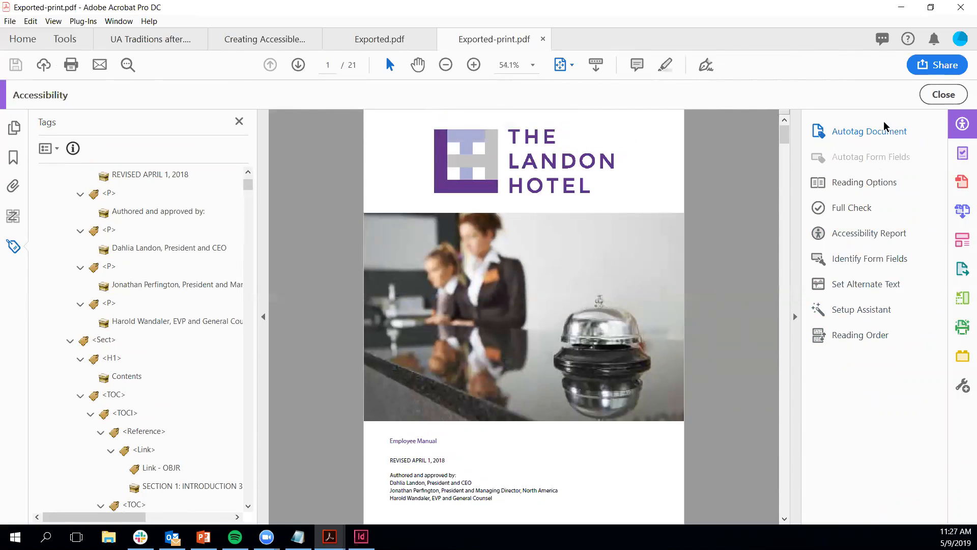
click(859, 213)
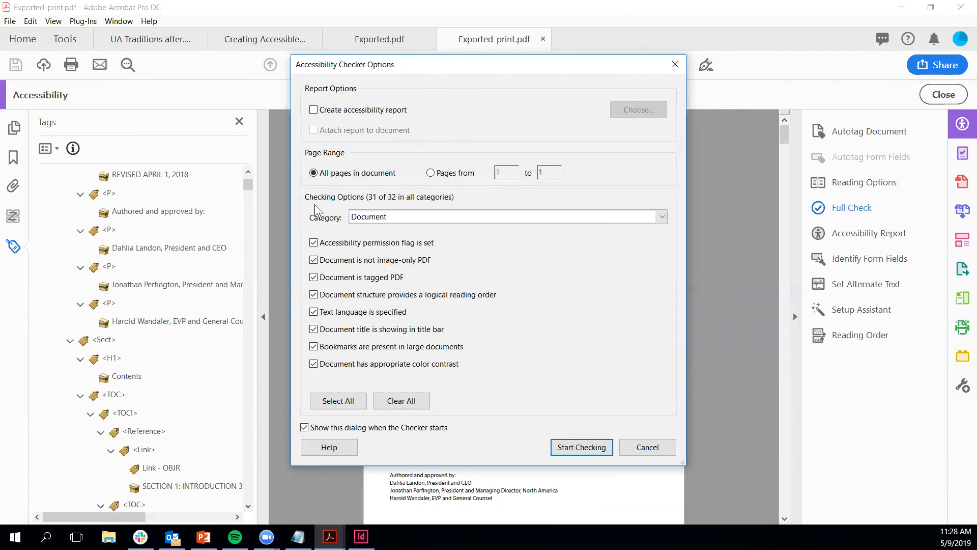
click(445, 216)
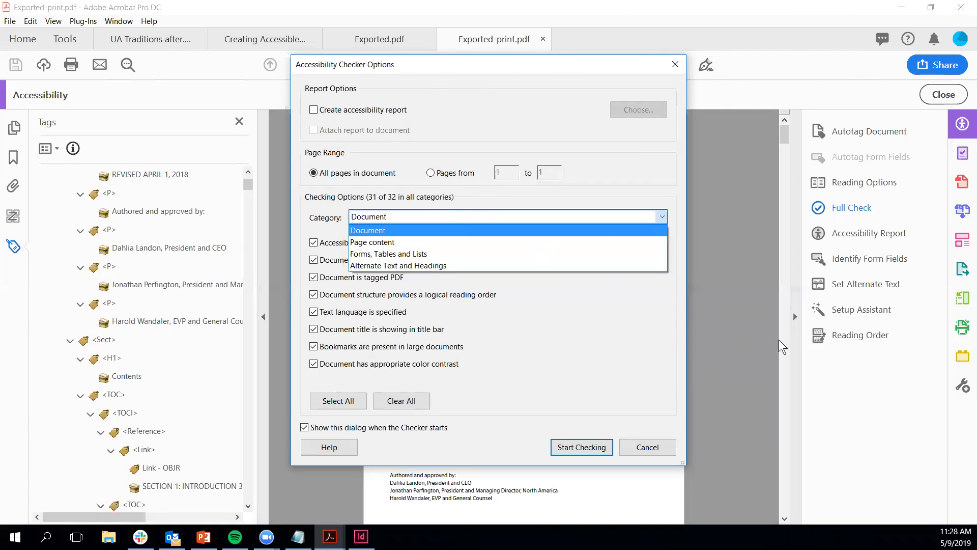
click(445, 216)
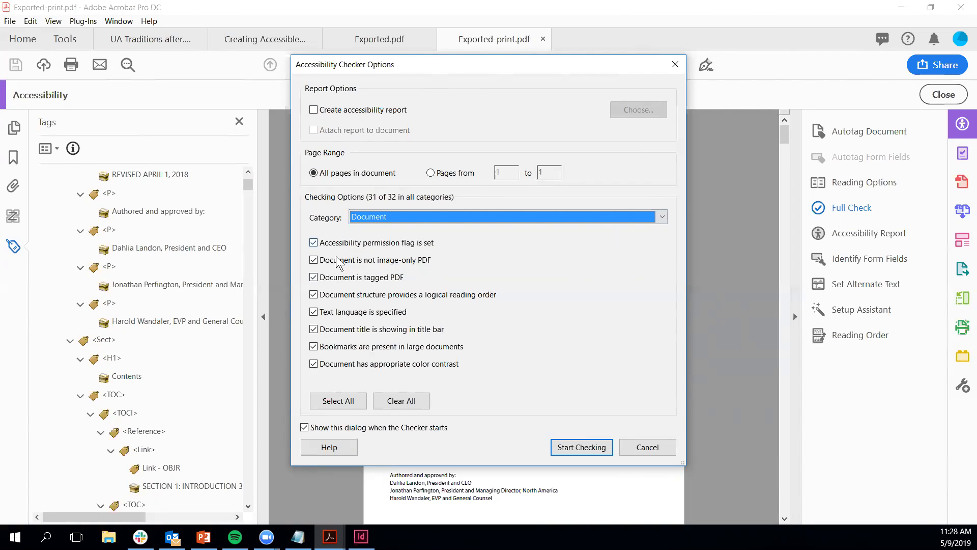
click(413, 219)
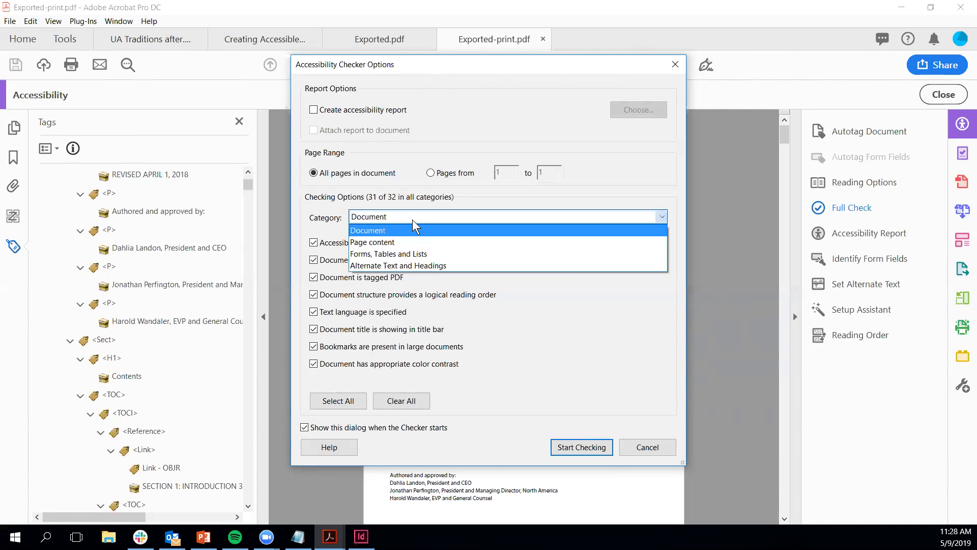
click(409, 228)
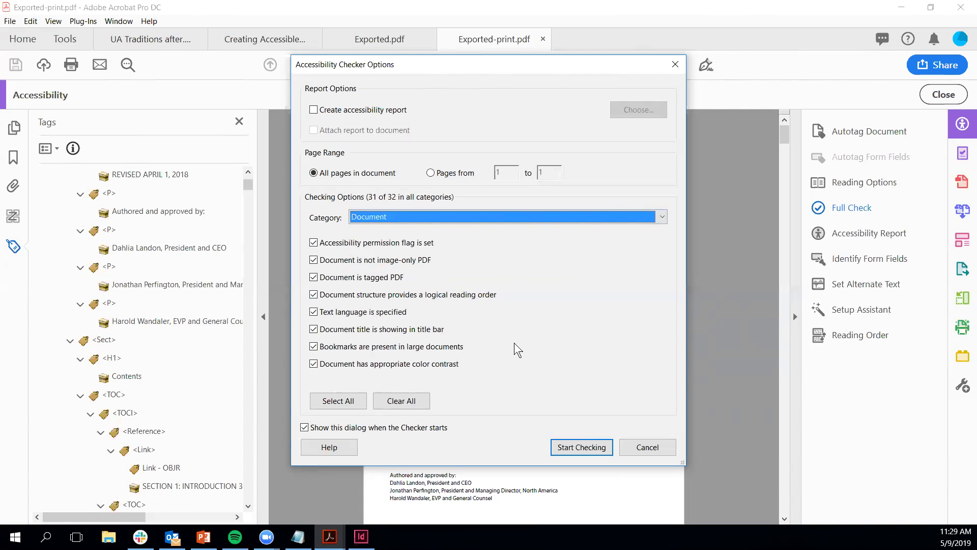
click(599, 451)
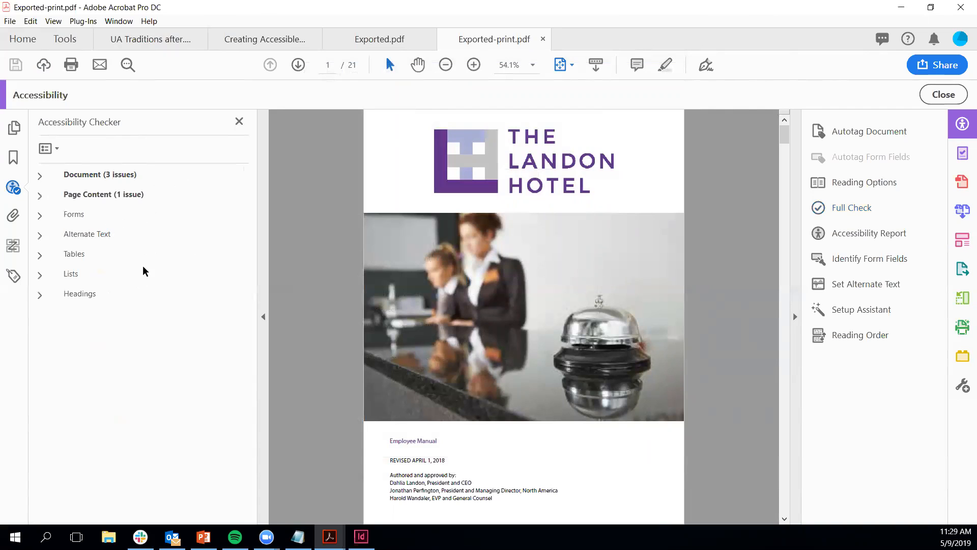
Step: Review the Document and Page Content results, leaving Document expanded
click(38, 178)
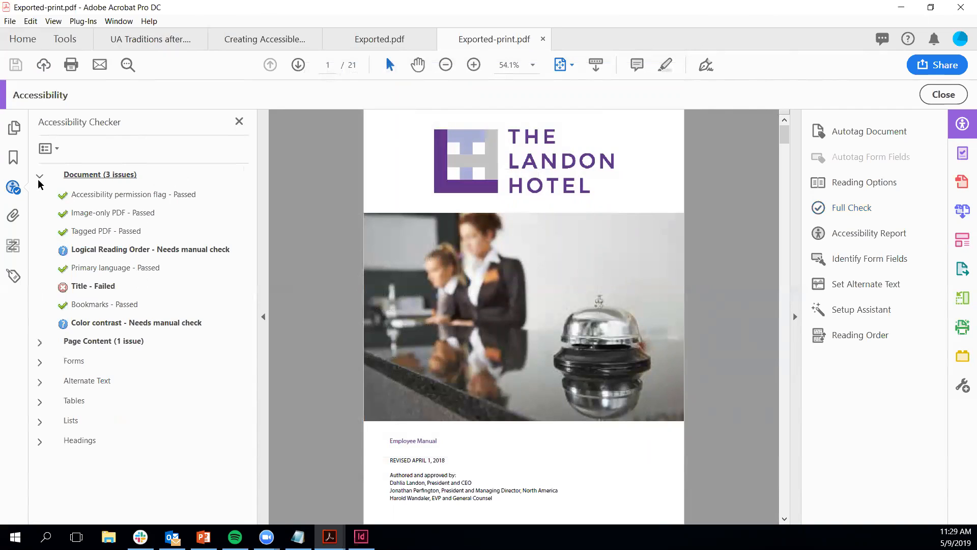
click(40, 343)
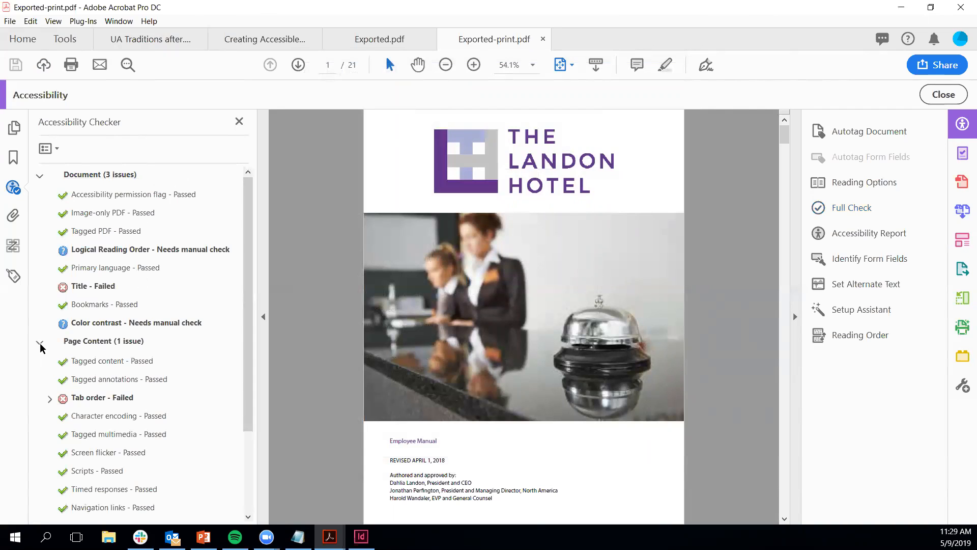
click(40, 343)
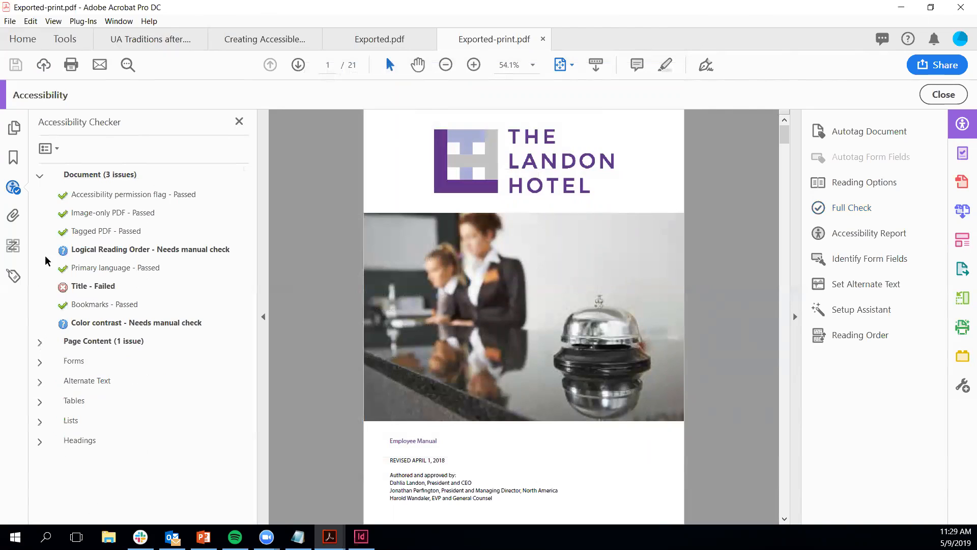
click(40, 177)
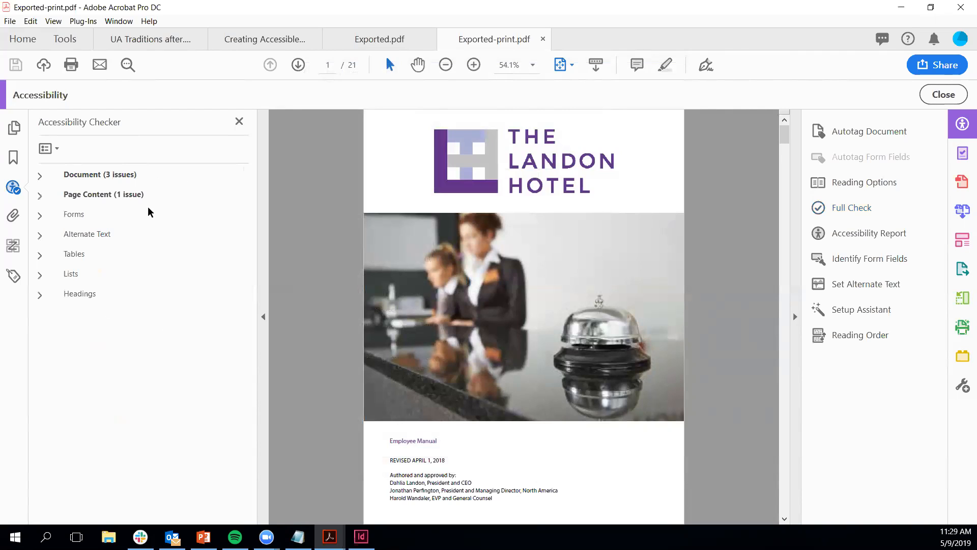
click(40, 178)
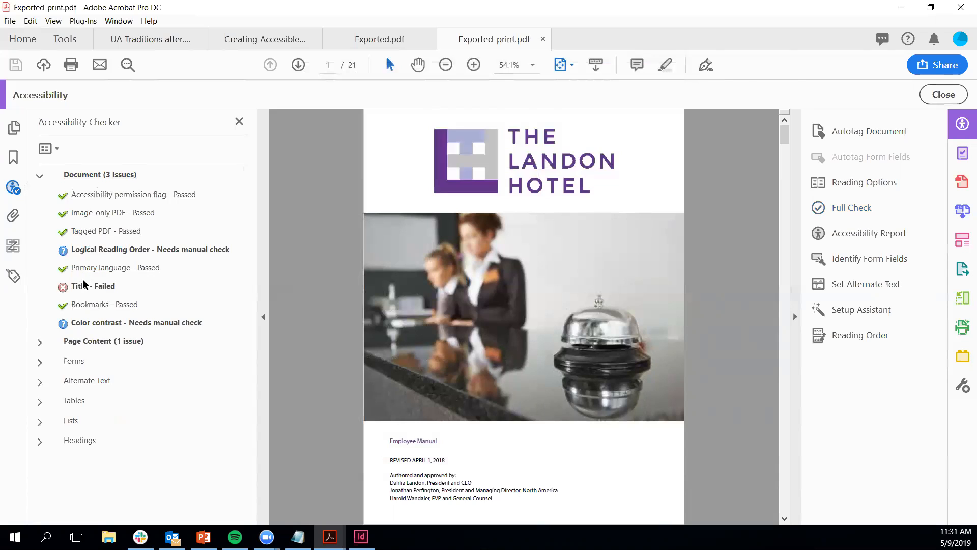
Step: Bring up the actions menu for the failed Title result
right_click(81, 288)
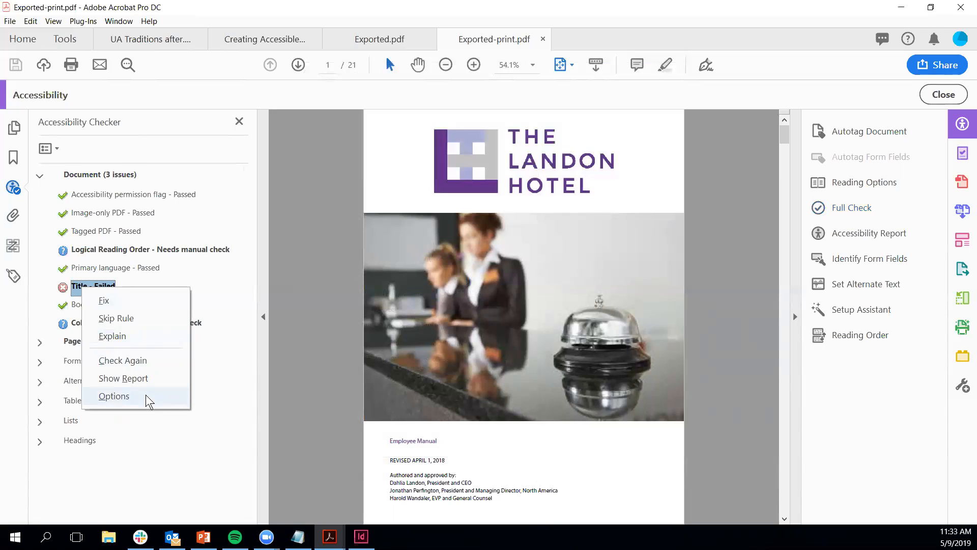
Step: Dismiss the Title menu and request an explanation of the Logical Reading Order result
click(147, 469)
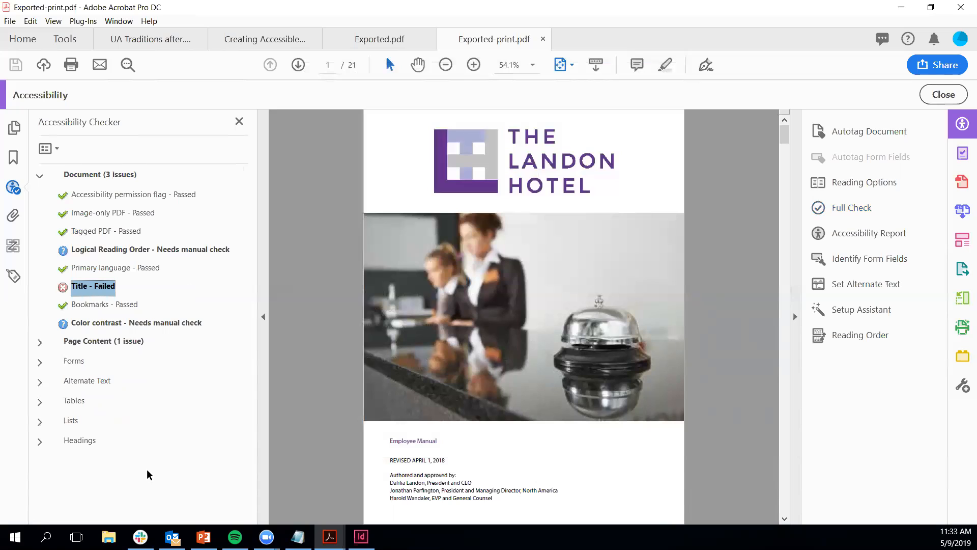
right_click(165, 252)
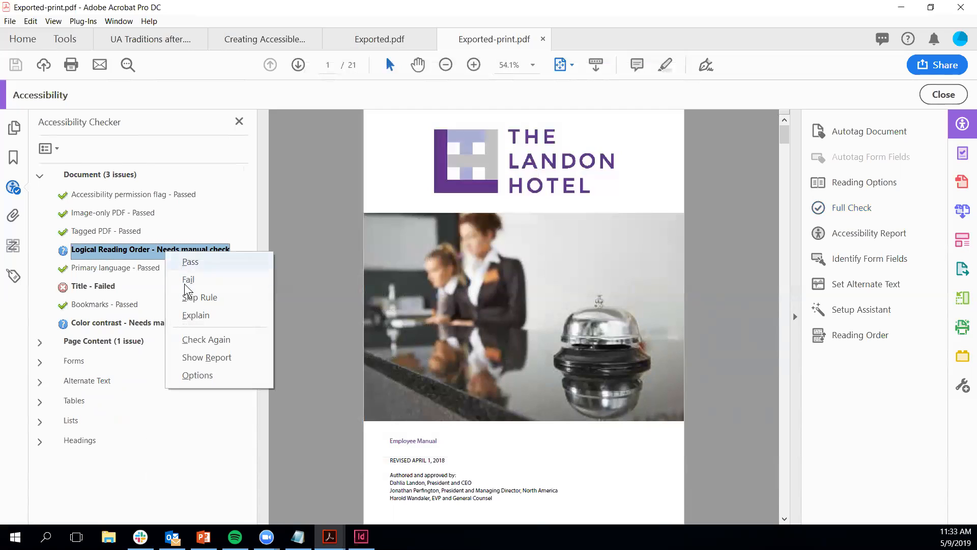
click(190, 316)
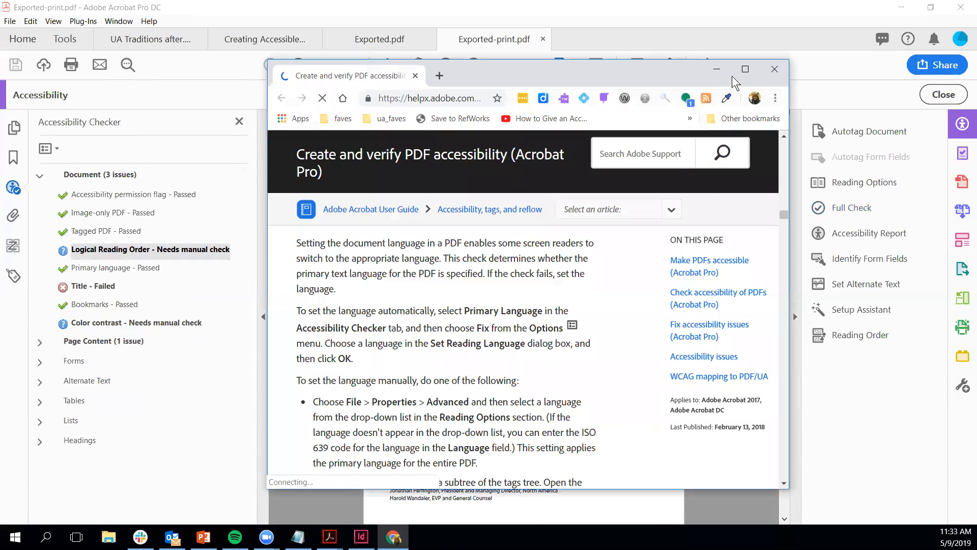
Step: Read the maximized Logical reading order help page, then return to Exported-print.pdf in Acrobat
click(745, 69)
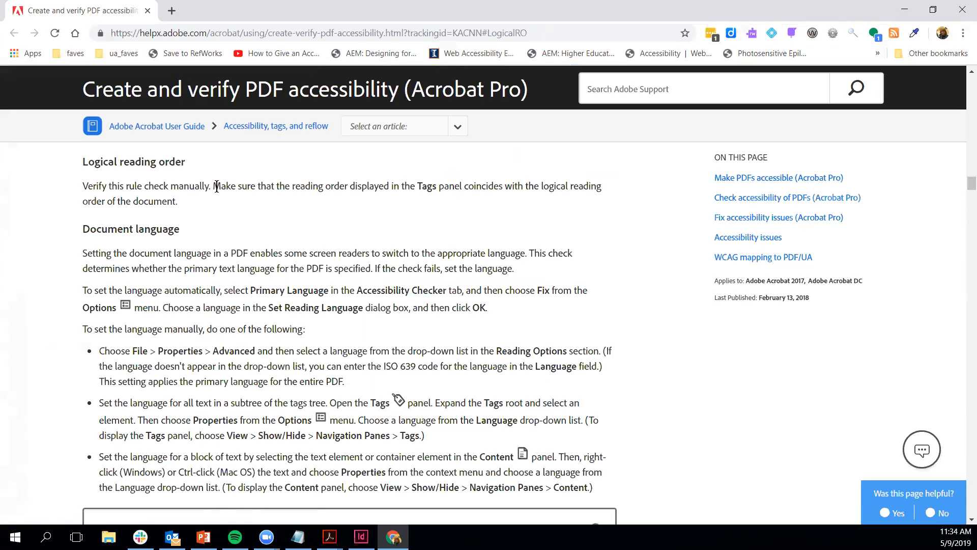
click(329, 537)
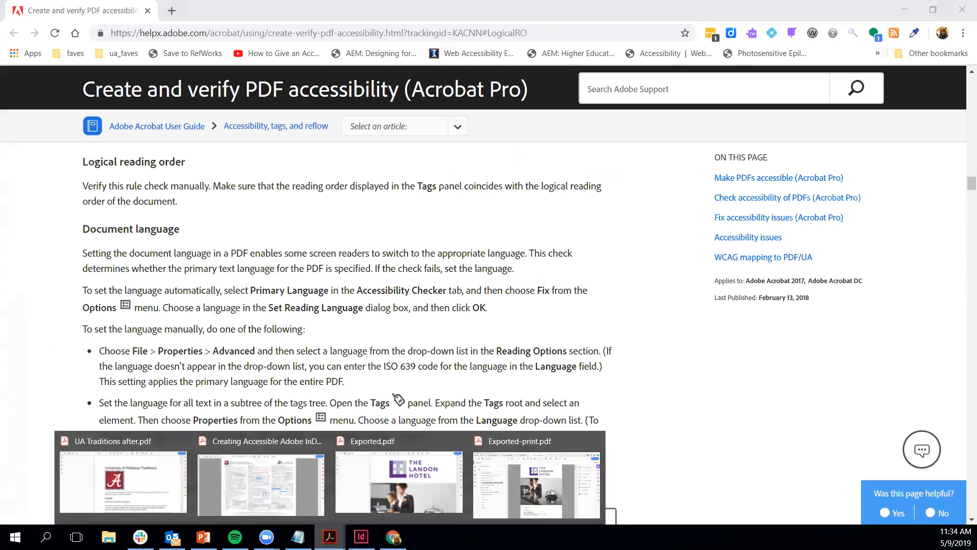
click(529, 474)
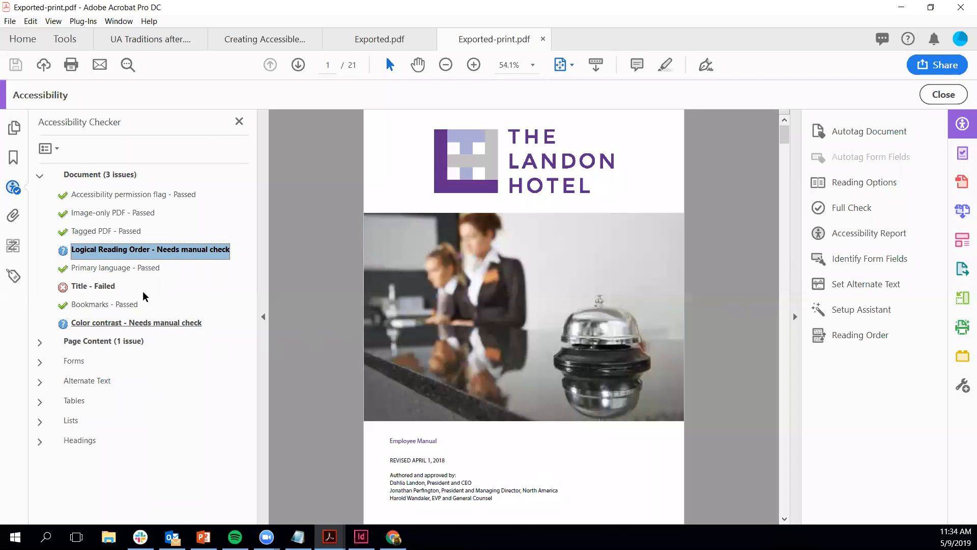
Step: Show the Tags panel for Exported-print.pdf and scroll its tag tree up to the root Document tag
click(14, 277)
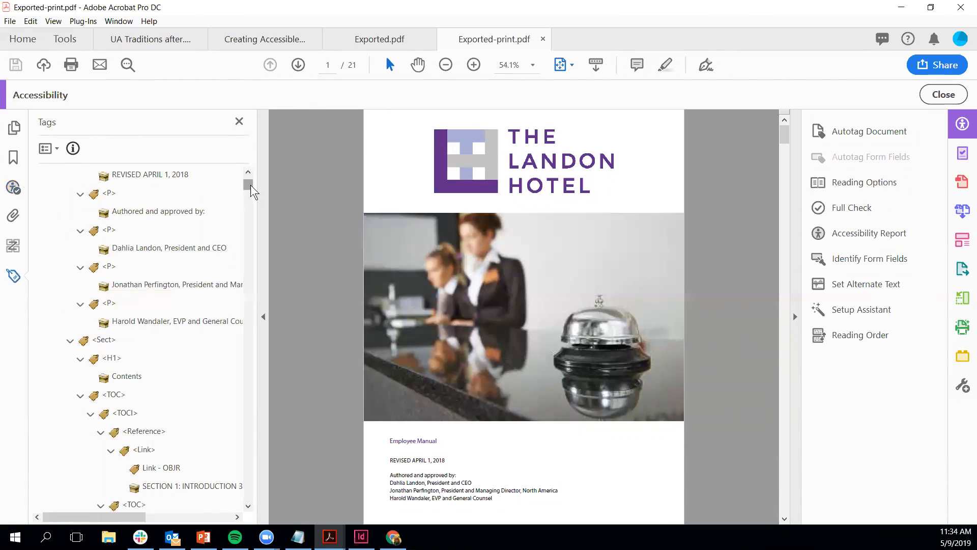
drag(251, 184, 251, 173)
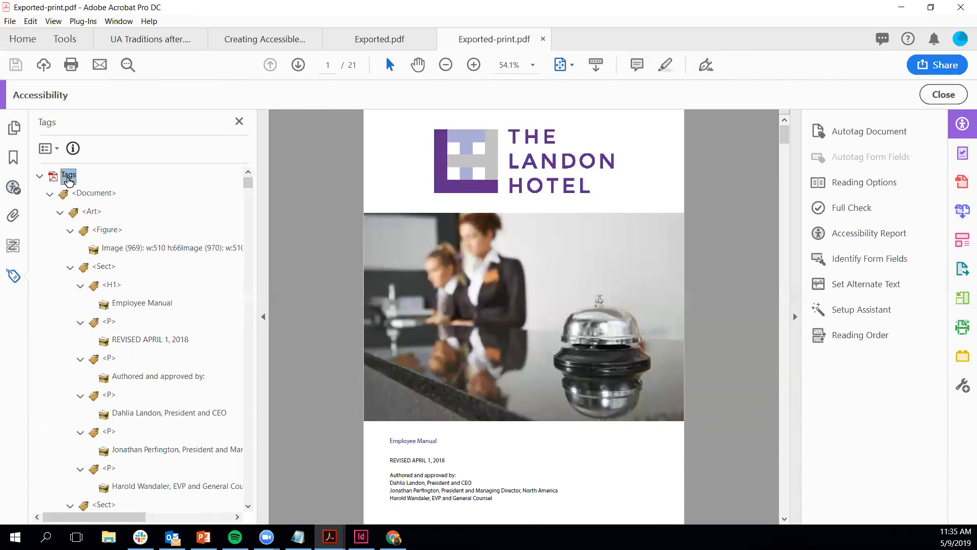
Step: Step through the cover page's Document, Art, Figure, Sect, H1 and paragraph tags onto page 2's table of contents
key(Down)
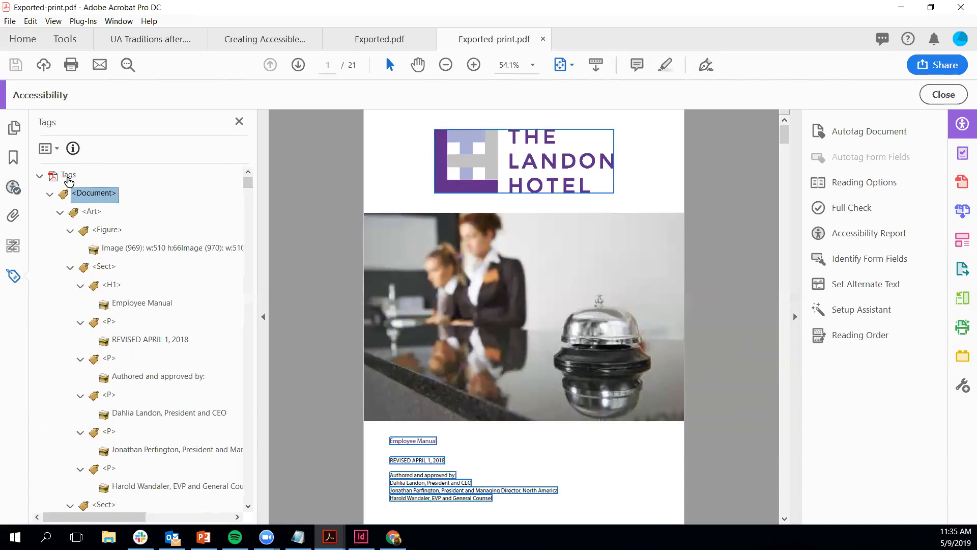
key(Down)
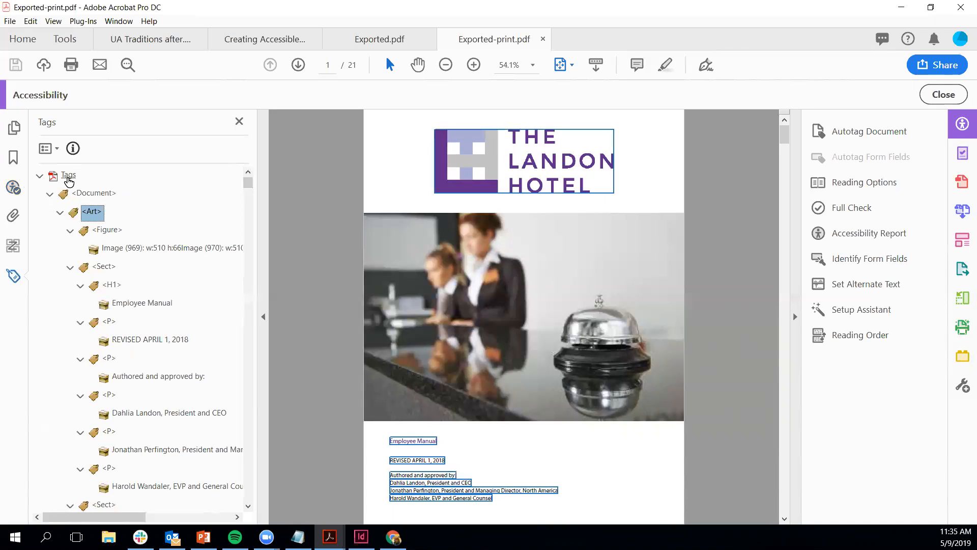
key(Down)
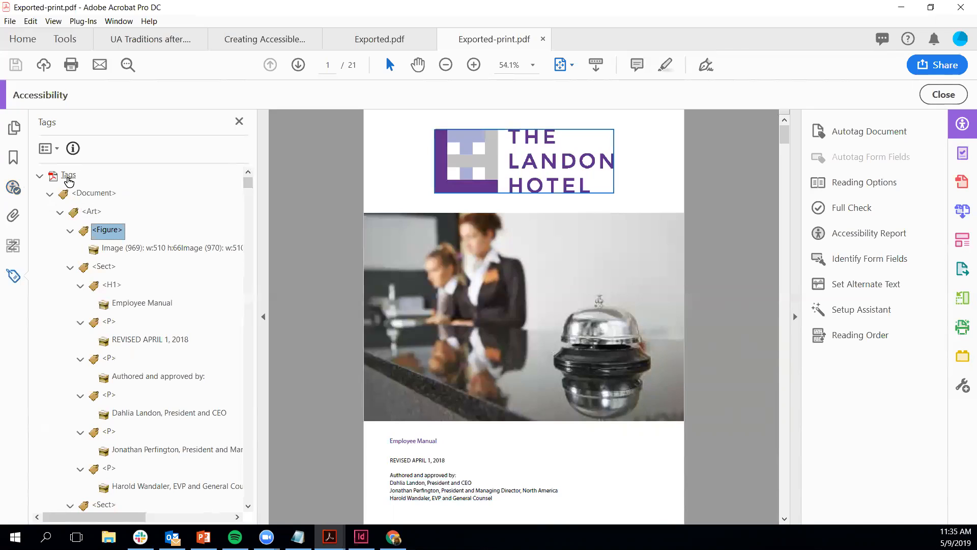
key(Down)
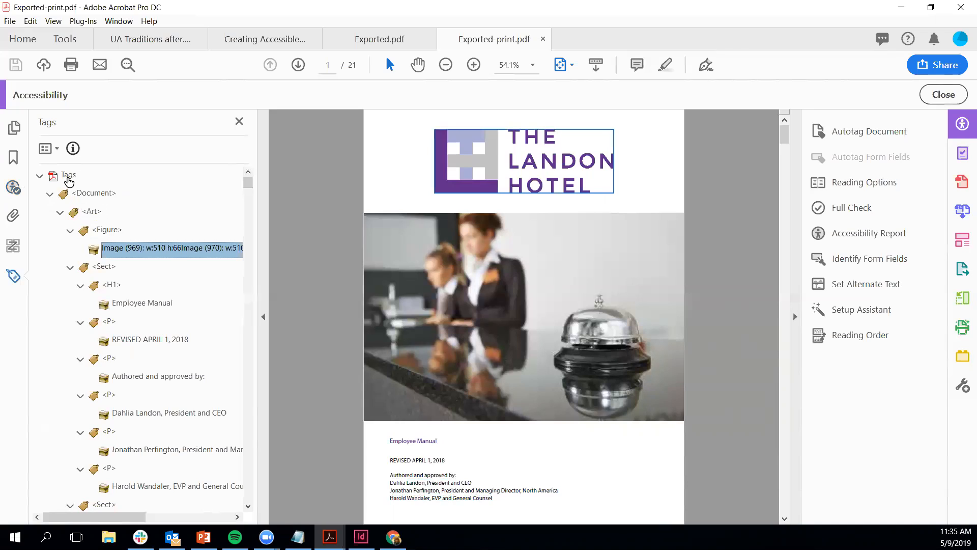
key(Down)
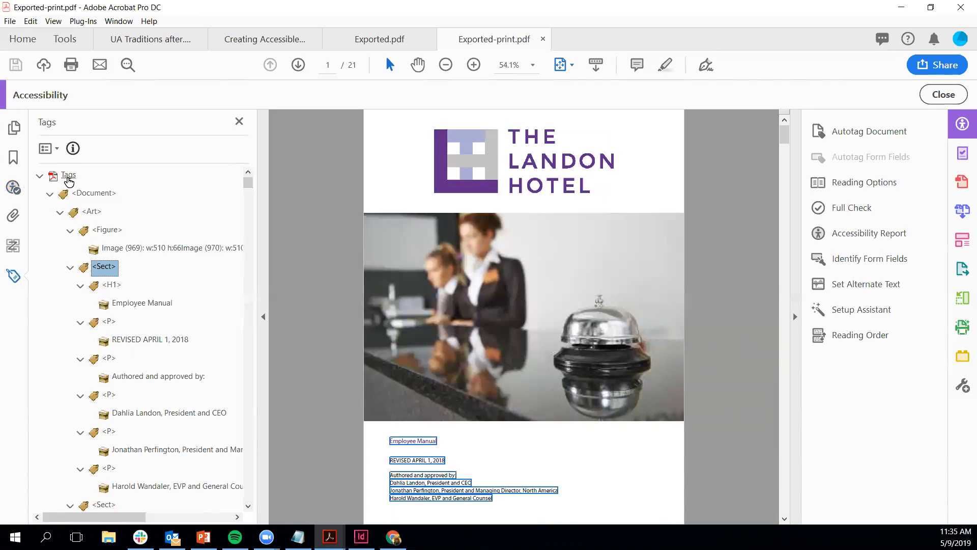
key(Down)
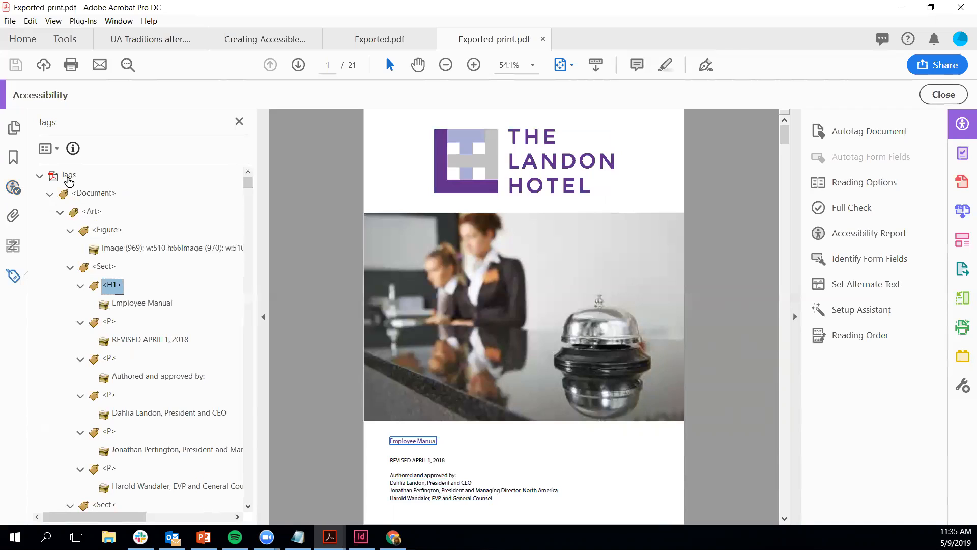
key(Down)
key(Down)
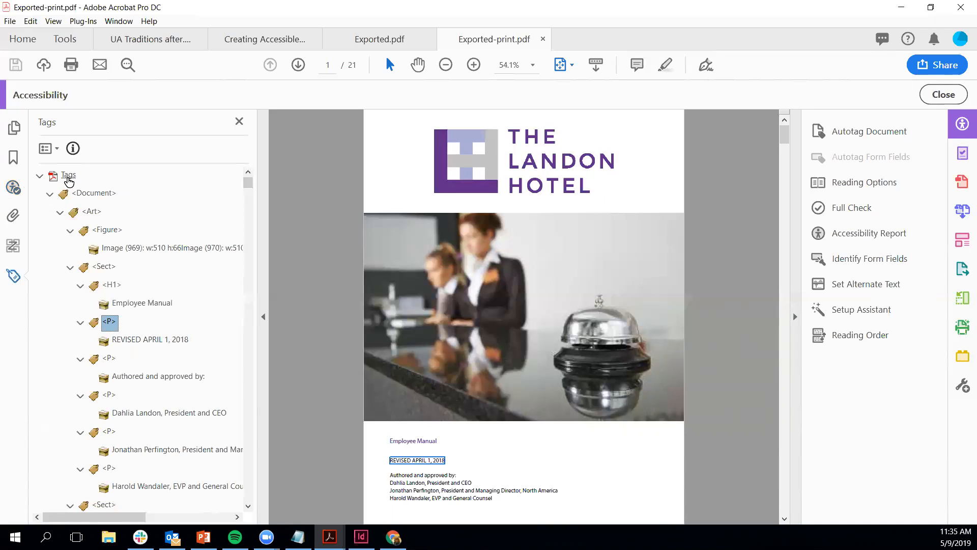
key(Down)
key(Down)
key(Down)
key(Down)
key(Down)
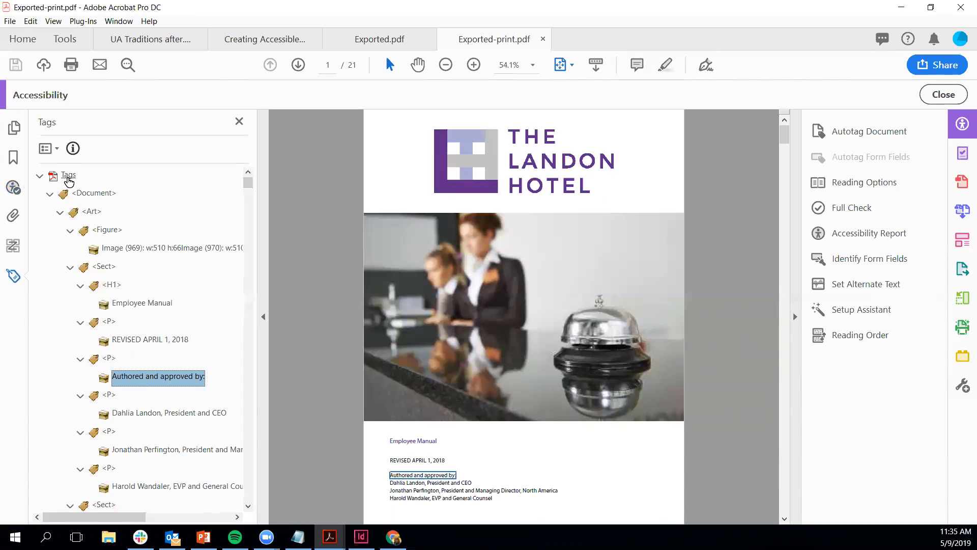
key(Down)
key(Down)
key(Down)
key(Down)
key(Down)
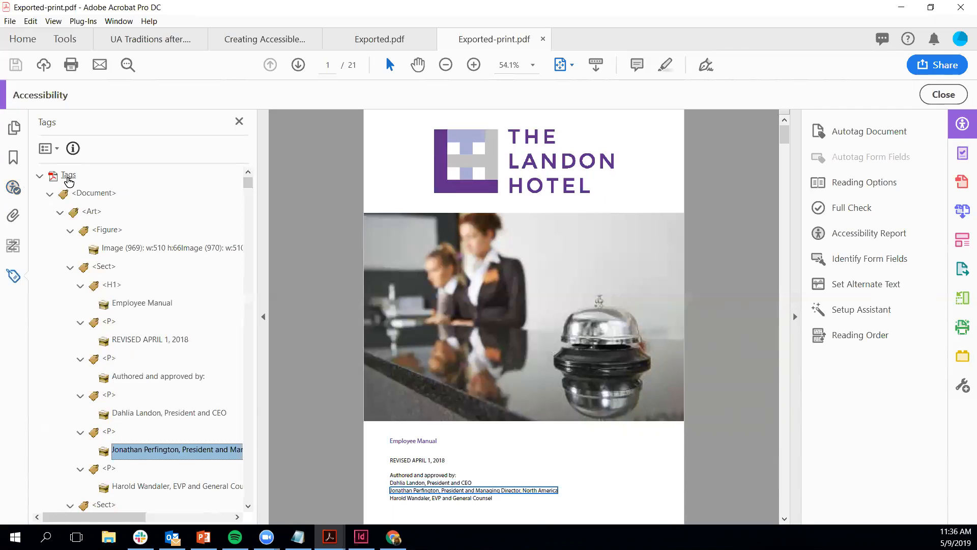
key(Down)
key(Down)
key(Down)
key(Down)
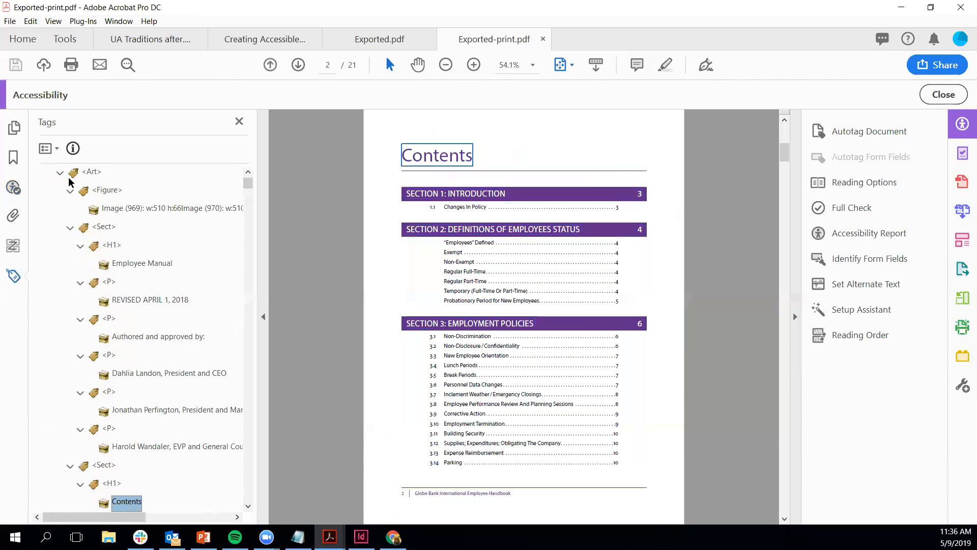
Step: Walk the Contents entries' TOCI, Reference and Link tags down to SECTION 2, then bring page 1 back into view
key(Down)
key(Down)
key(Down)
key(Down)
key(Down)
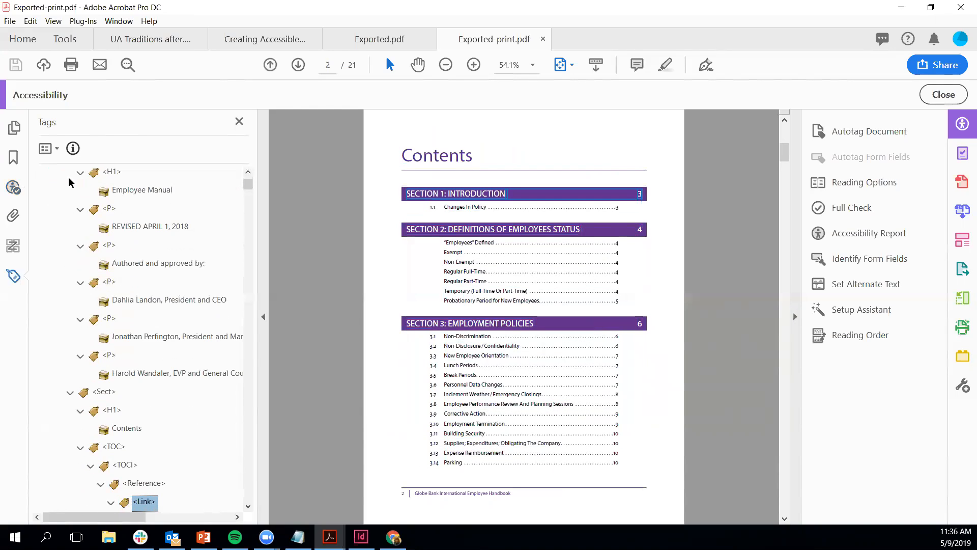
key(Down)
key(Down)
key(Down)
key(Down)
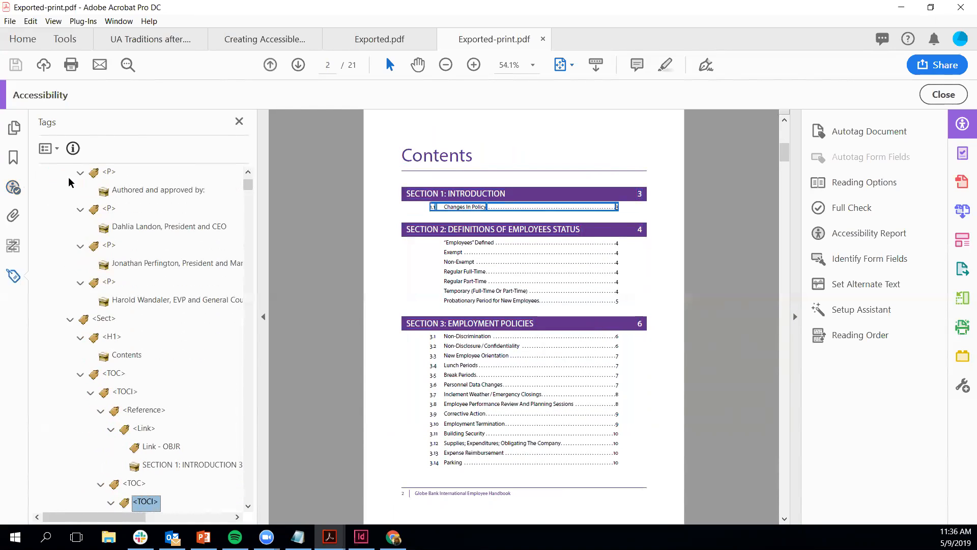
key(Down)
key(Down)
key(Down)
key(Down)
key(Down)
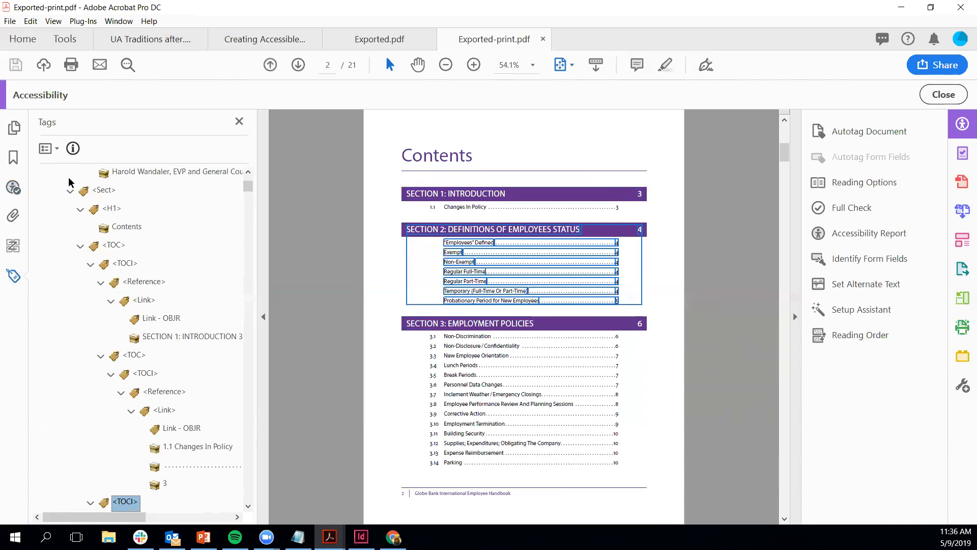
key(Down)
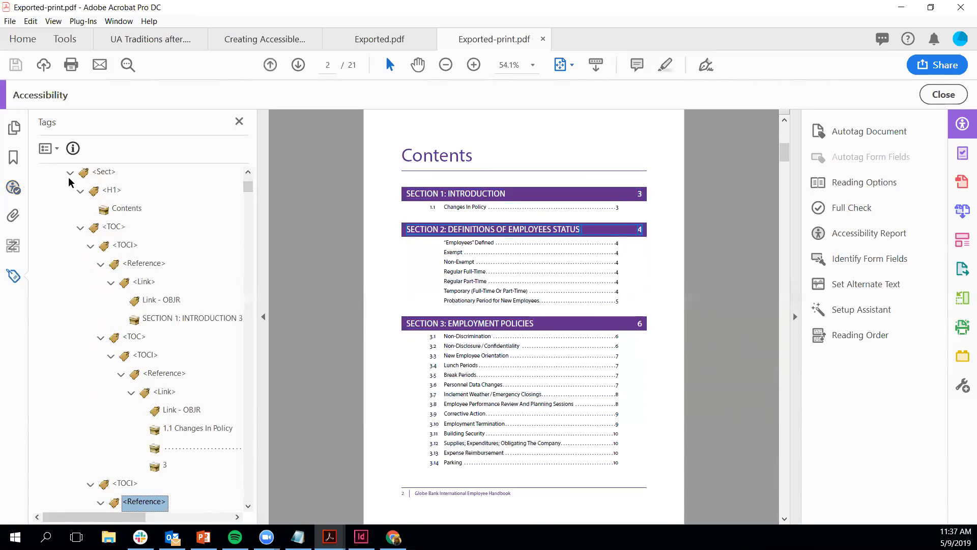
key(Down)
key(Down)
key(Down)
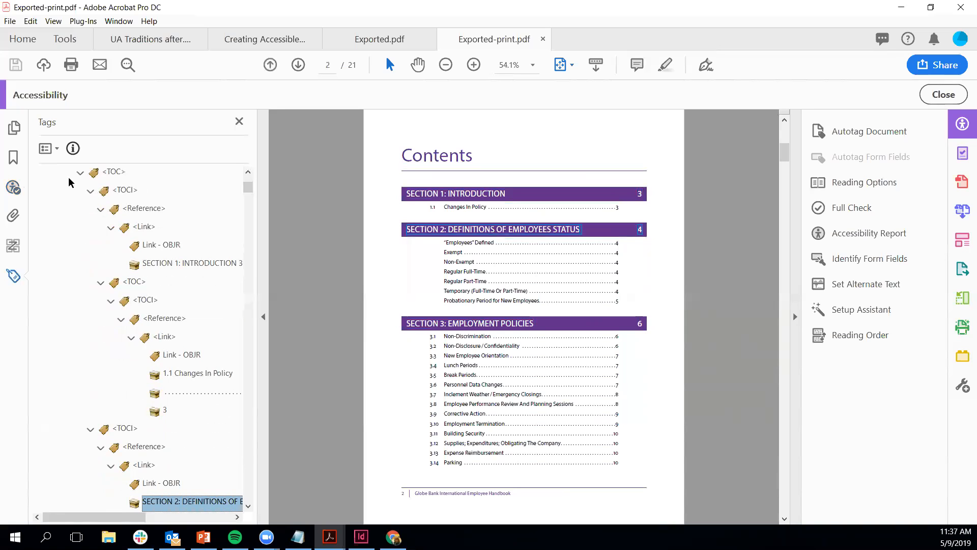
drag(785, 151, 783, 115)
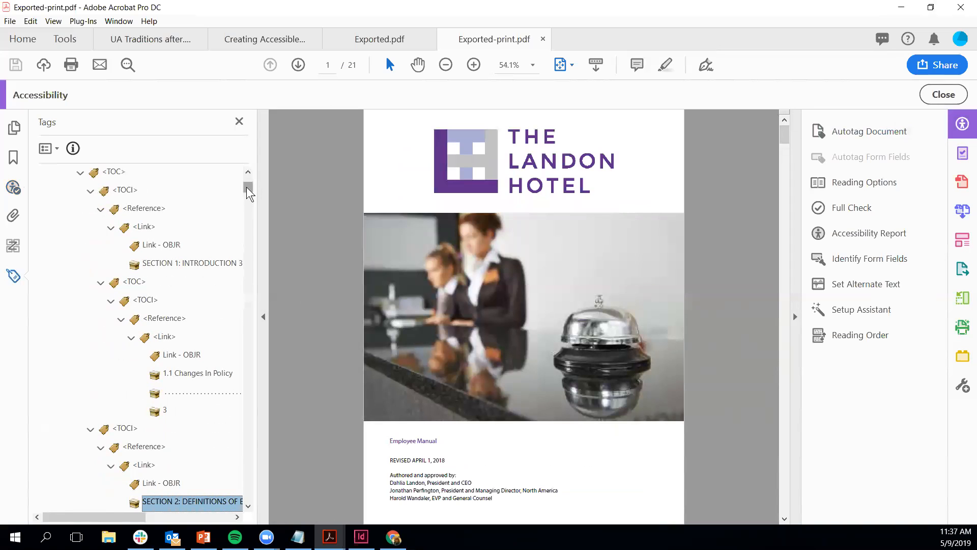
Step: Cut the Employee Manual H1 tag and paste it as the cover Sect's first child, ahead of REVISED APRIL 1, 2018
drag(247, 187, 248, 184)
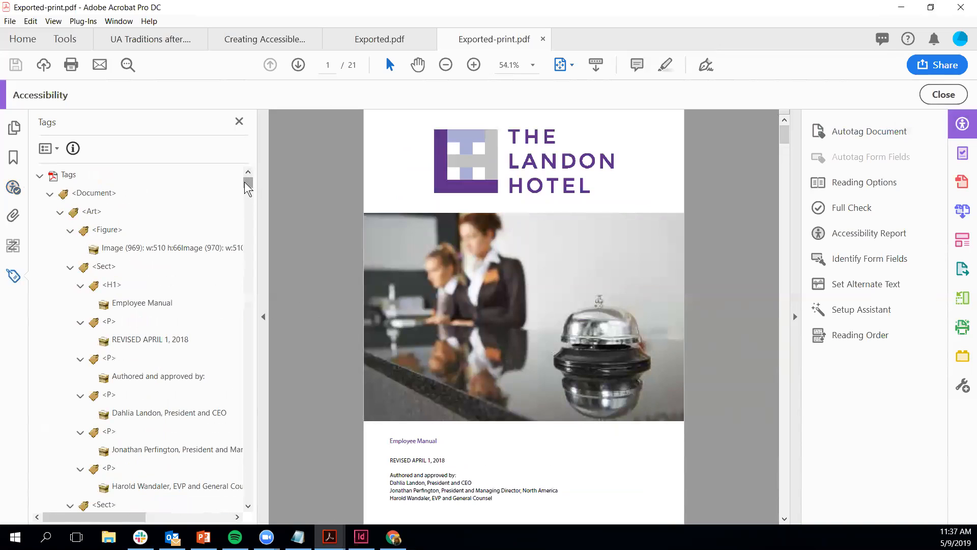
click(113, 286)
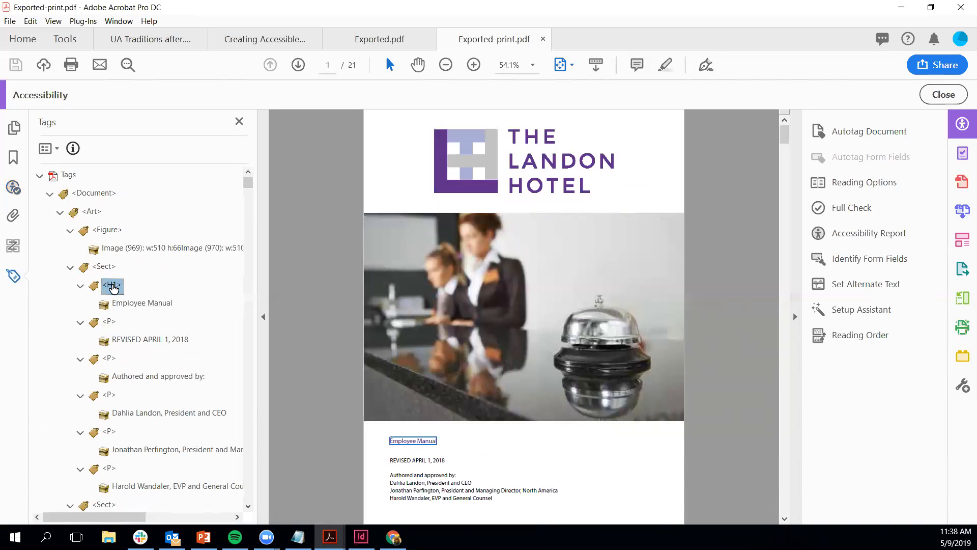
drag(112, 288, 108, 349)
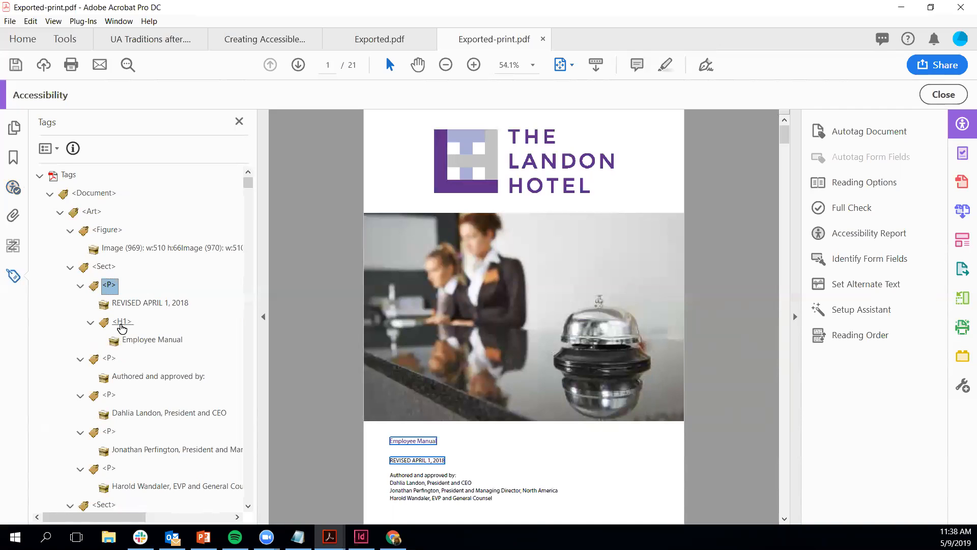
right_click(121, 323)
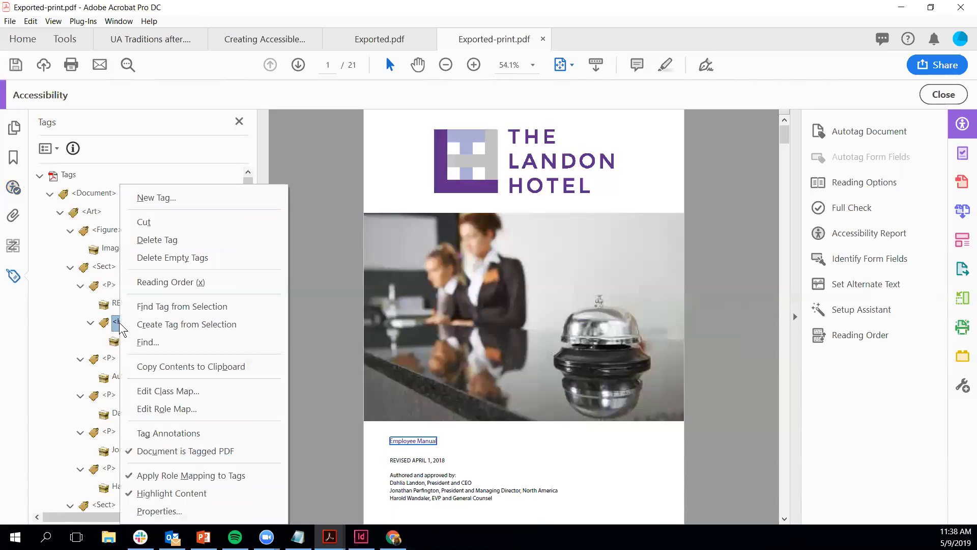
click(161, 223)
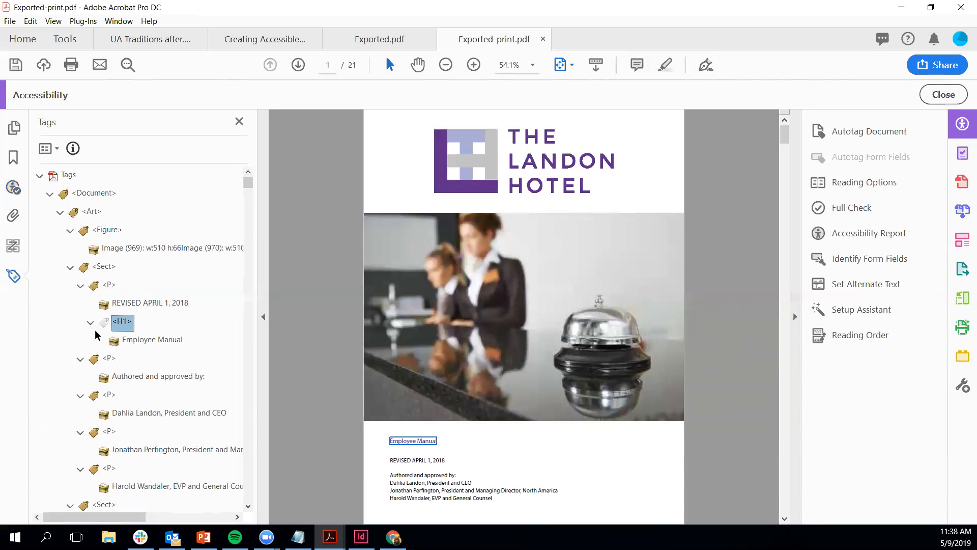
click(101, 269)
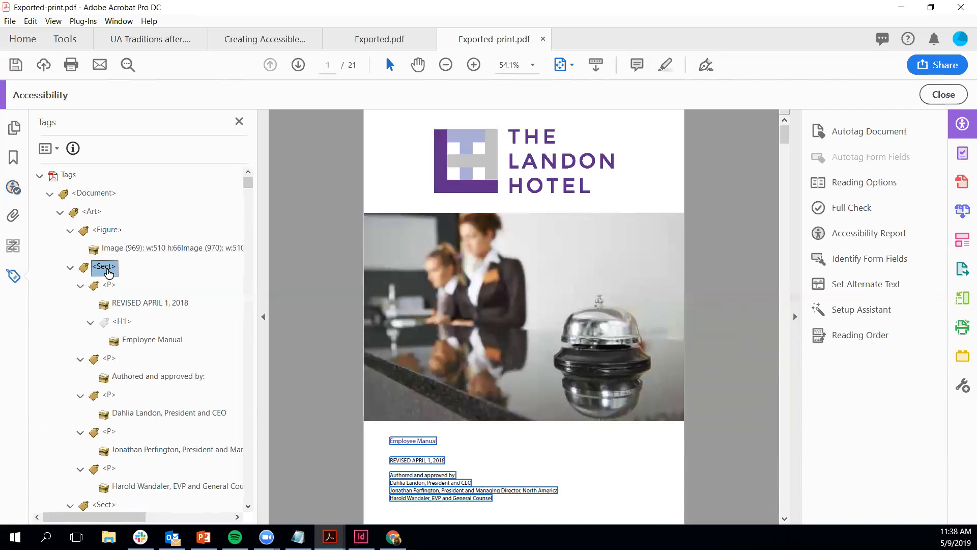
right_click(107, 269)
click(140, 225)
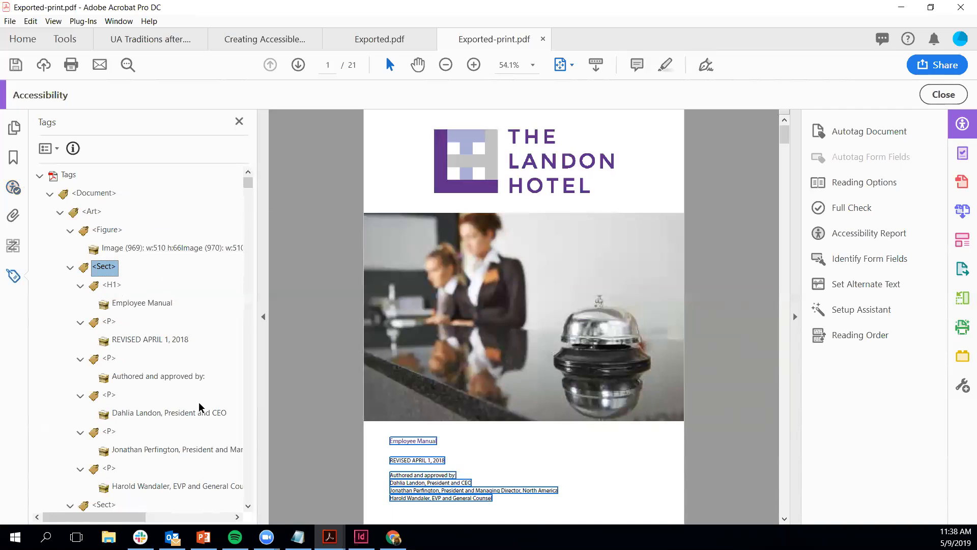
click(16, 187)
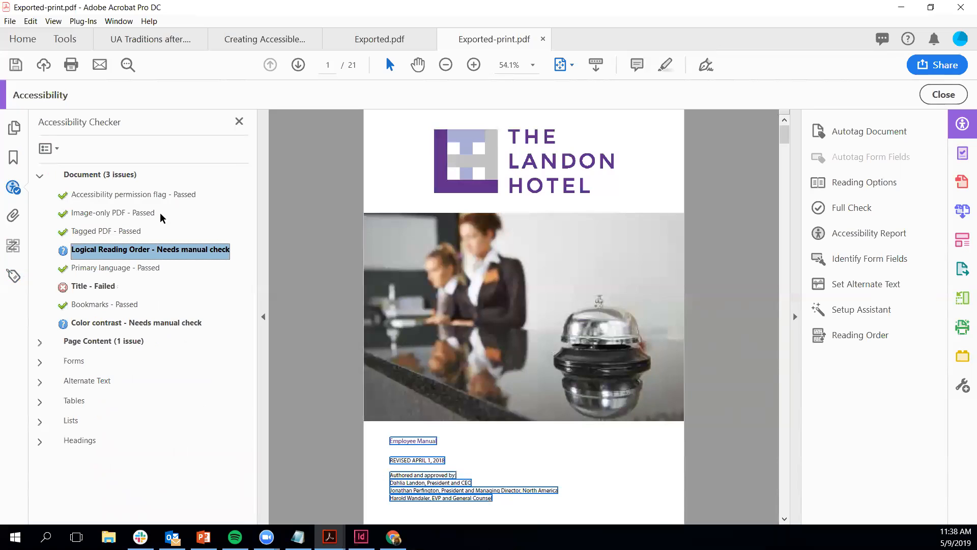
Step: Mark Logical Reading Order as passed and open Adobe's help explaining the Color contrast check
right_click(141, 252)
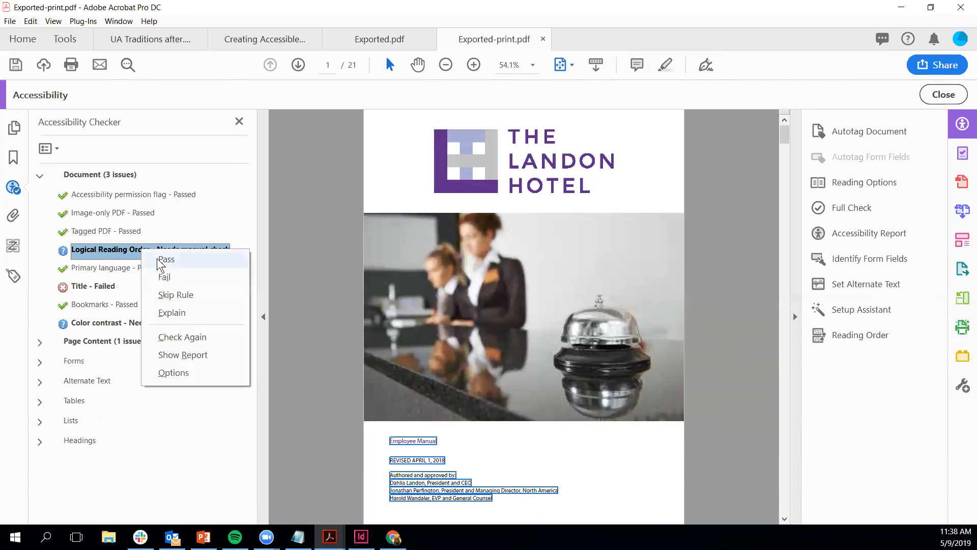
click(159, 261)
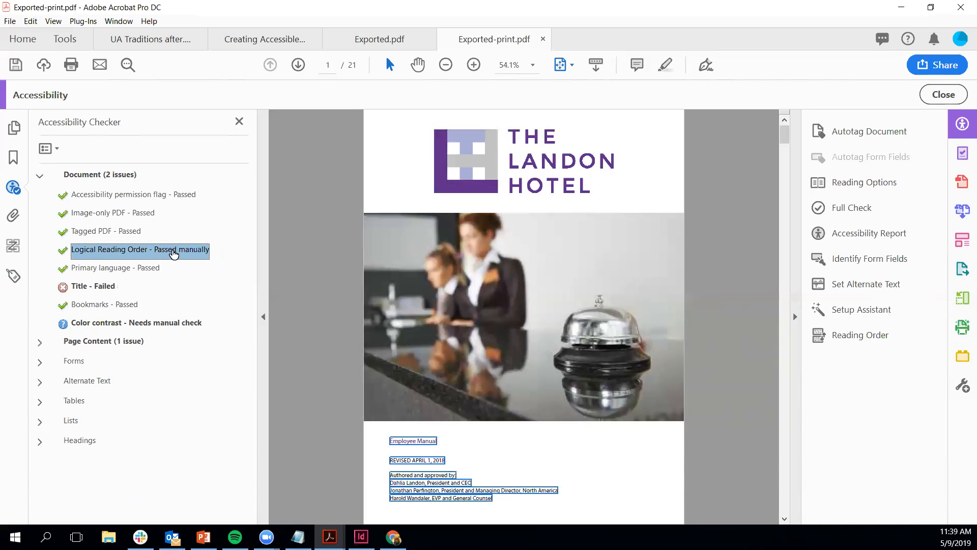
click(106, 325)
right_click(106, 324)
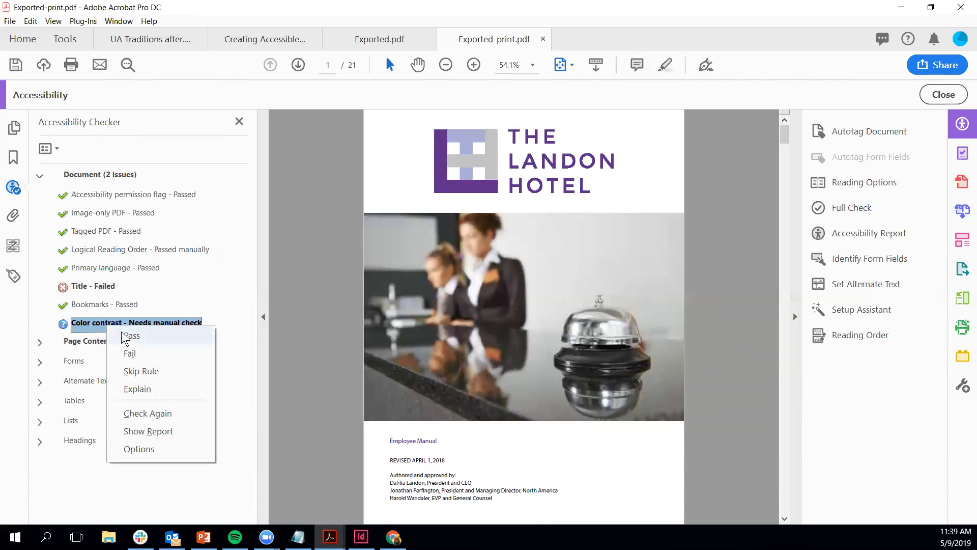
click(136, 389)
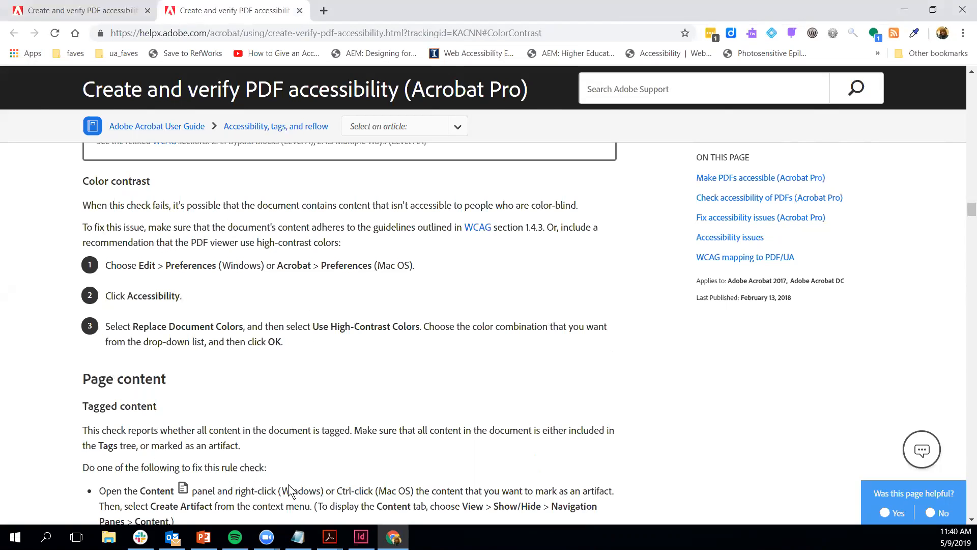
click(203, 537)
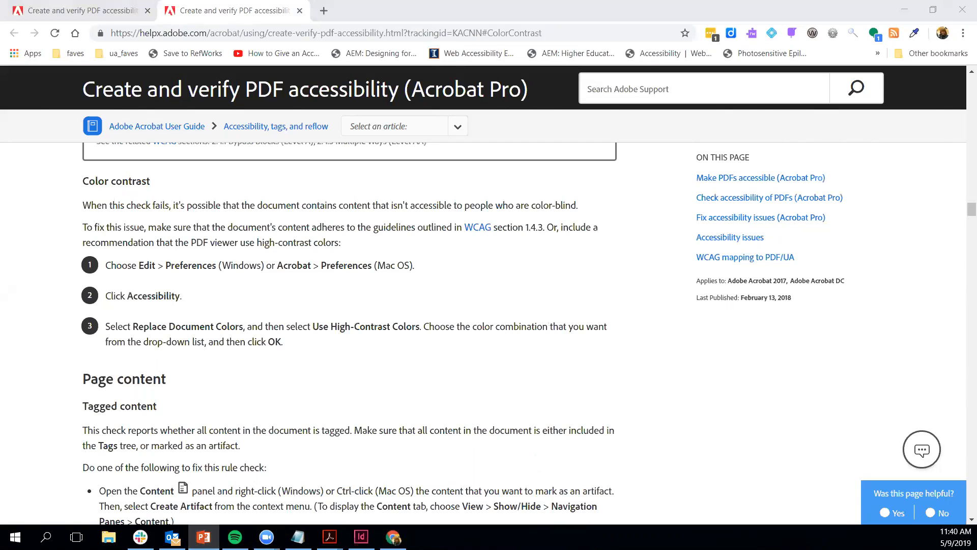
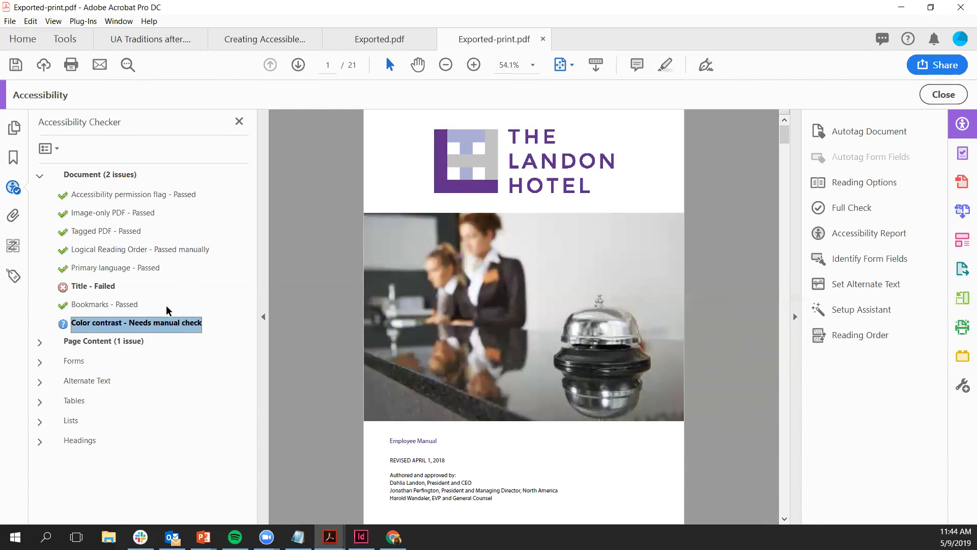
Step: Mark the Color contrast check as Passed, leaving the failed Title check to address next
right_click(166, 322)
click(181, 334)
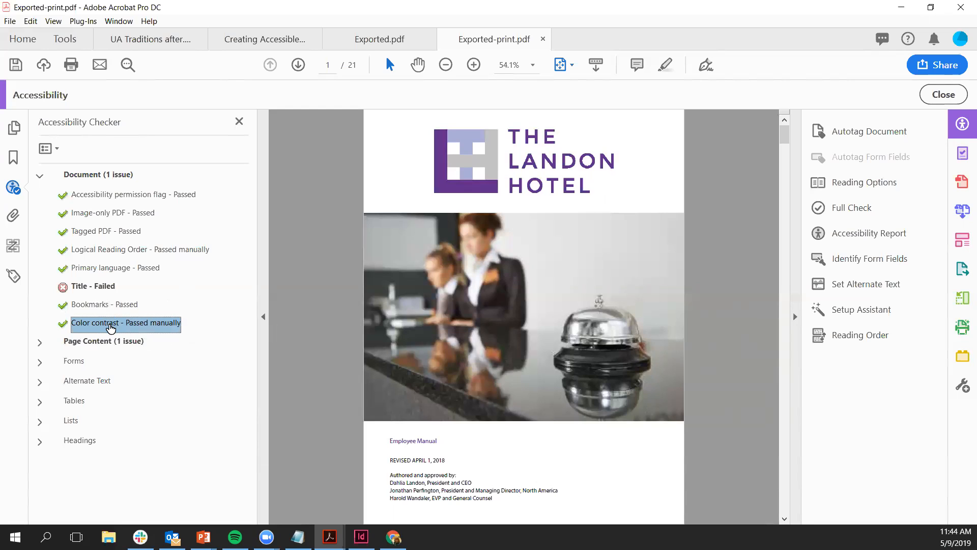
right_click(99, 289)
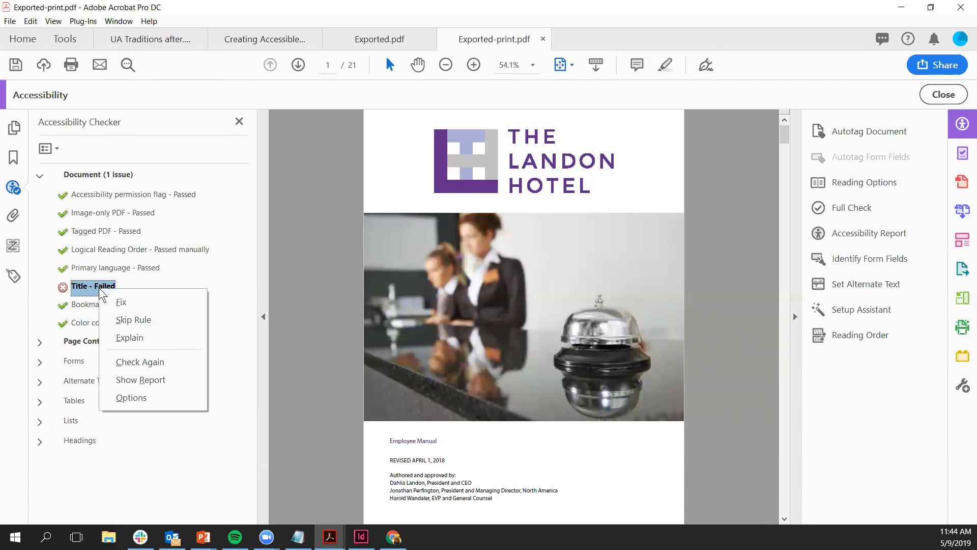
Step: Fix the Title check by giving the document the title 'The Landon Hotel Employee Manual'
click(122, 303)
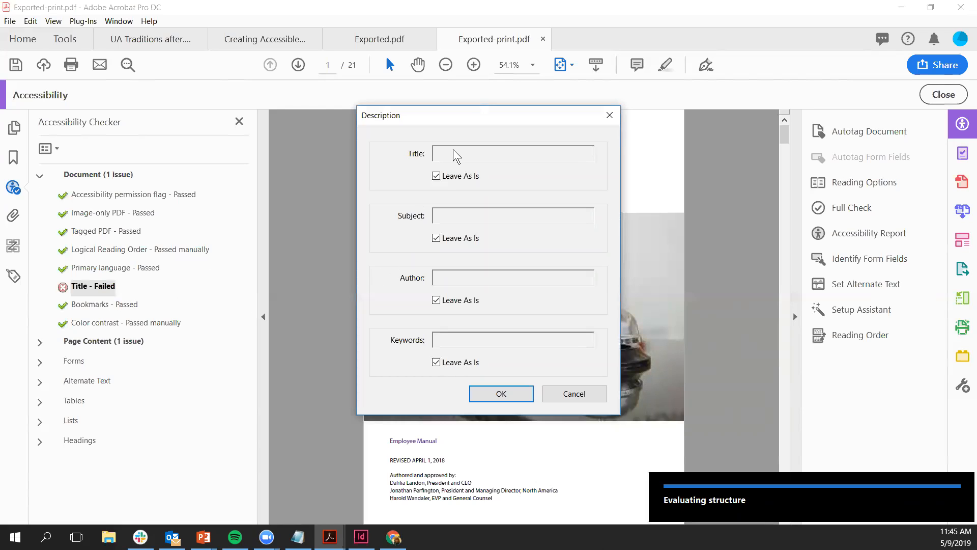
click(436, 176)
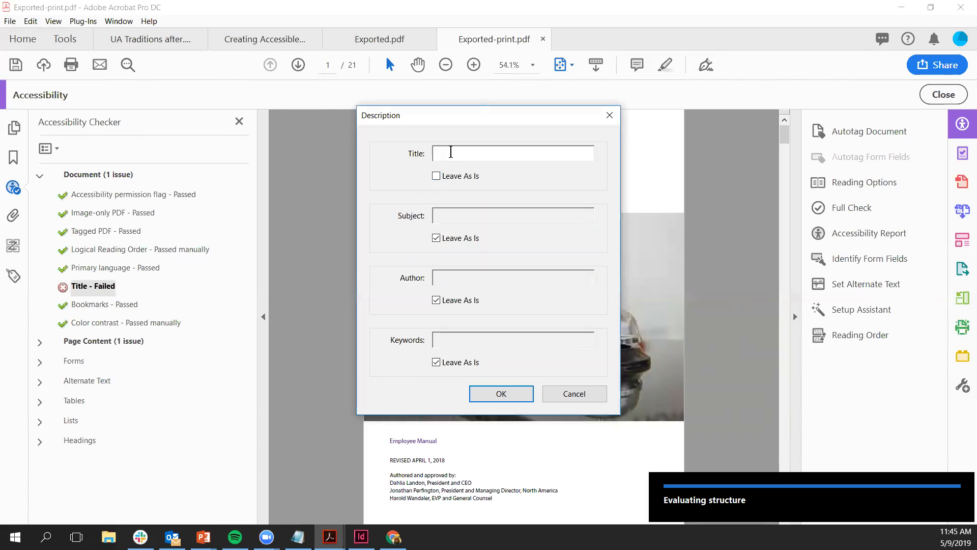
drag(456, 111, 414, 123)
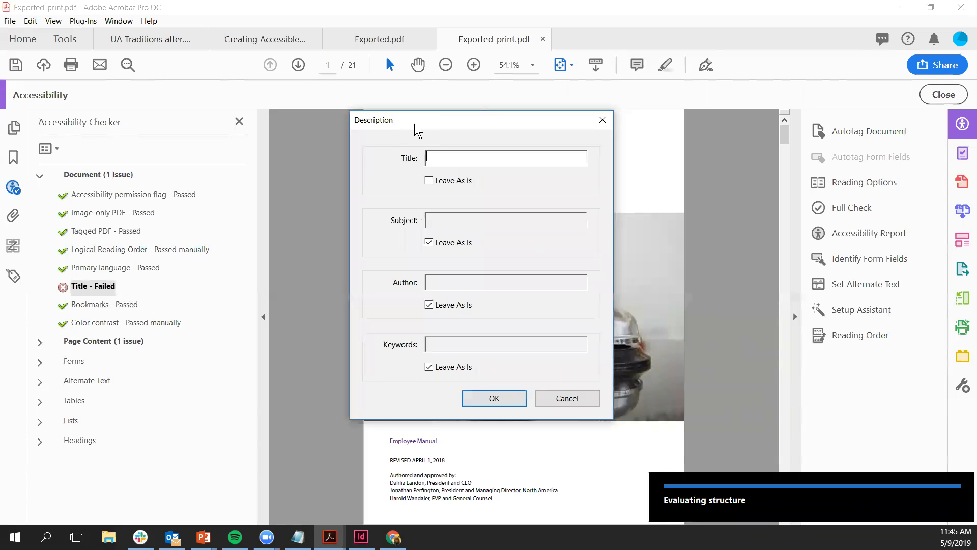
drag(414, 123, 314, 145)
text(The Landon Hotel Employee Manual)
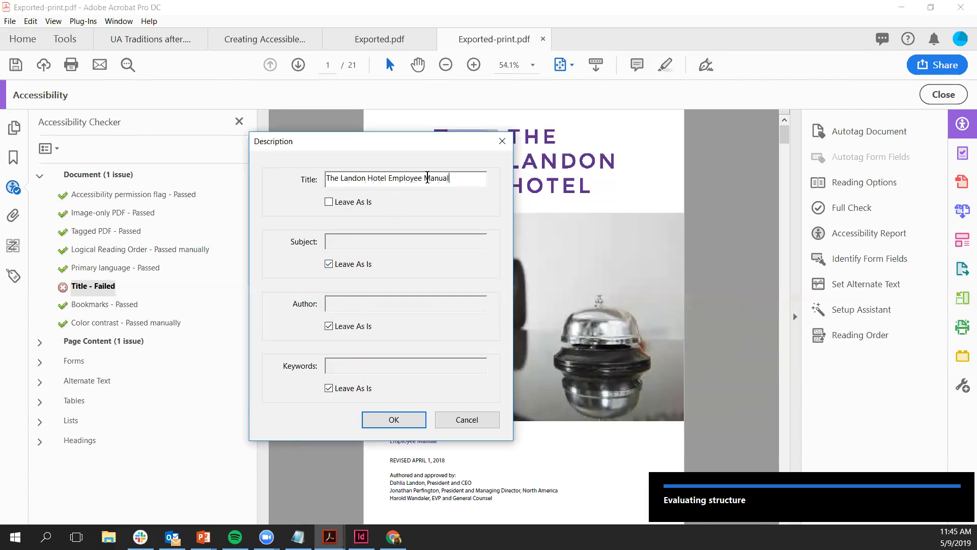
click(395, 420)
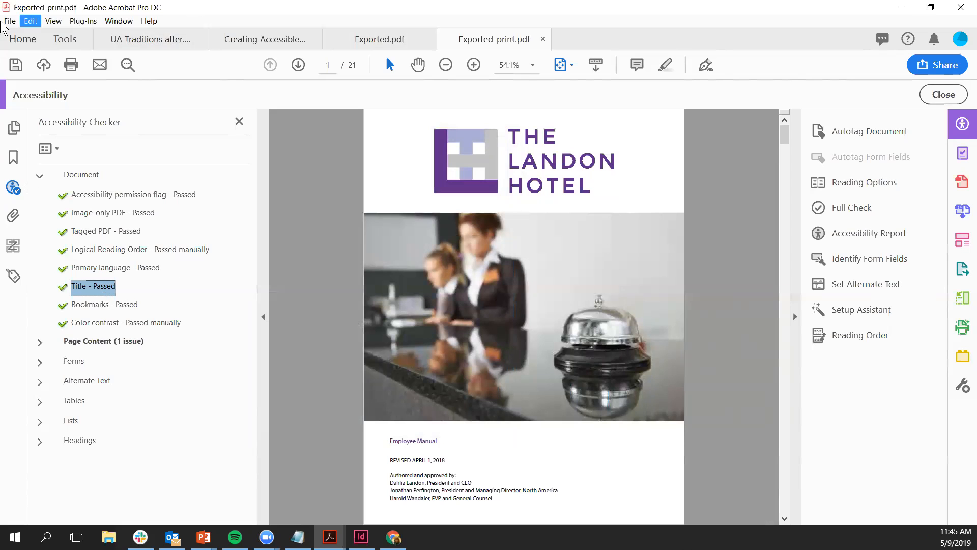
Step: In Document Properties, set the Initial View's window display to Show Document Title
click(10, 22)
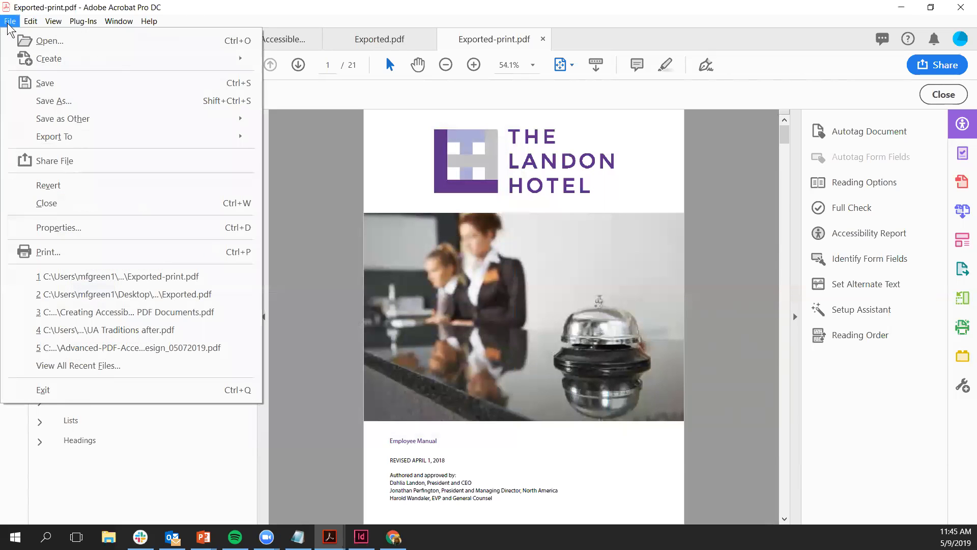
click(77, 227)
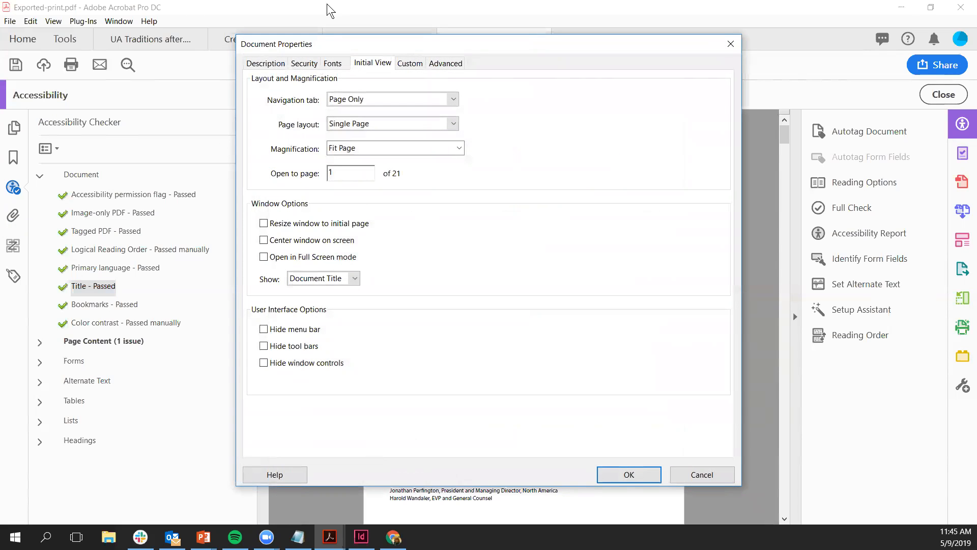
click(265, 64)
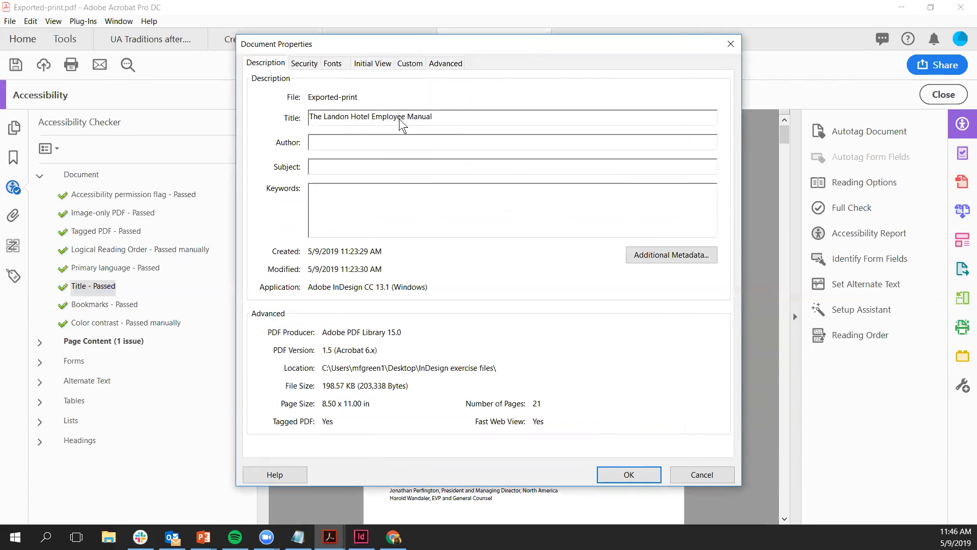
click(383, 68)
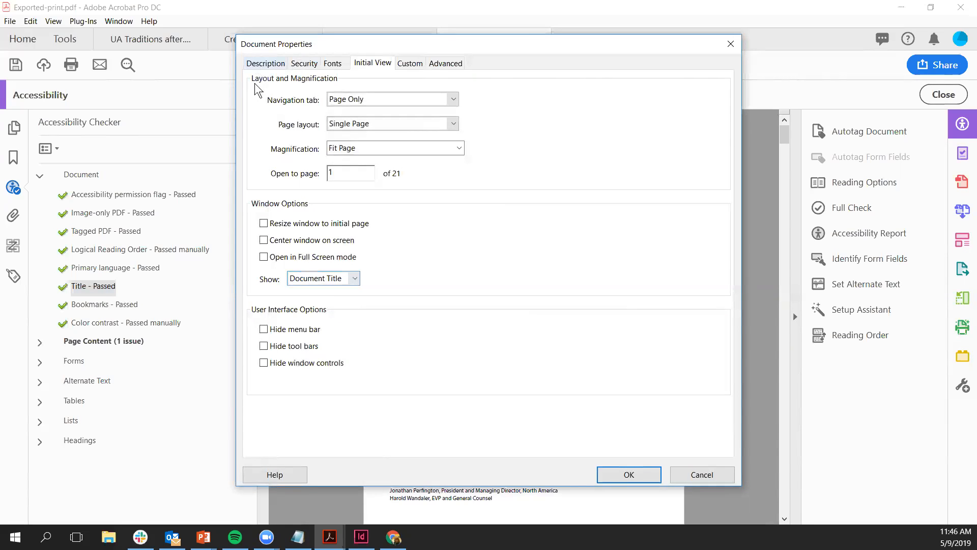
click(354, 280)
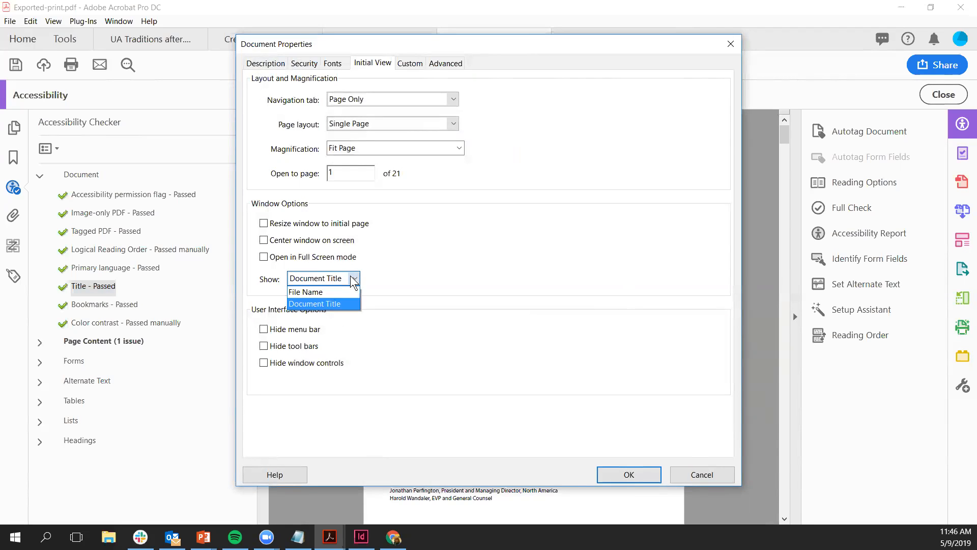
click(334, 304)
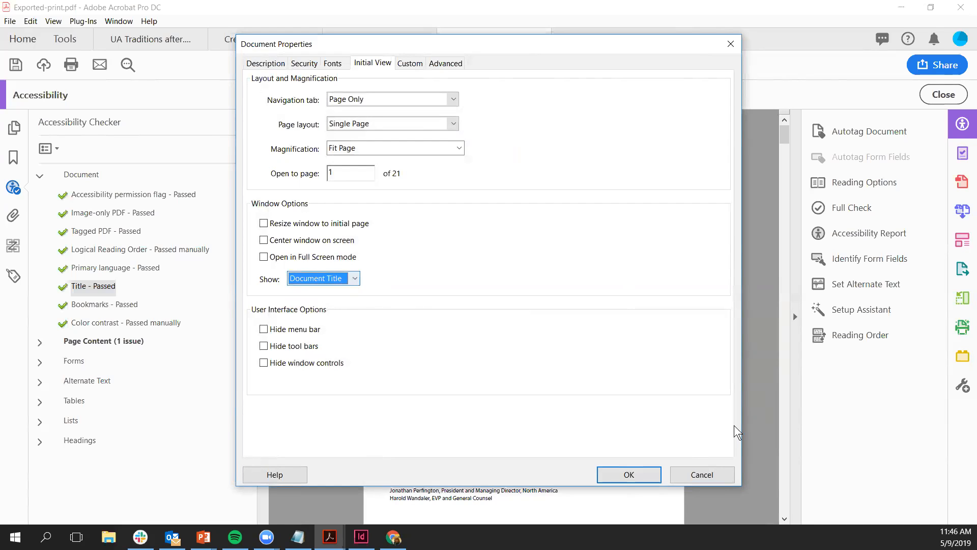
click(641, 472)
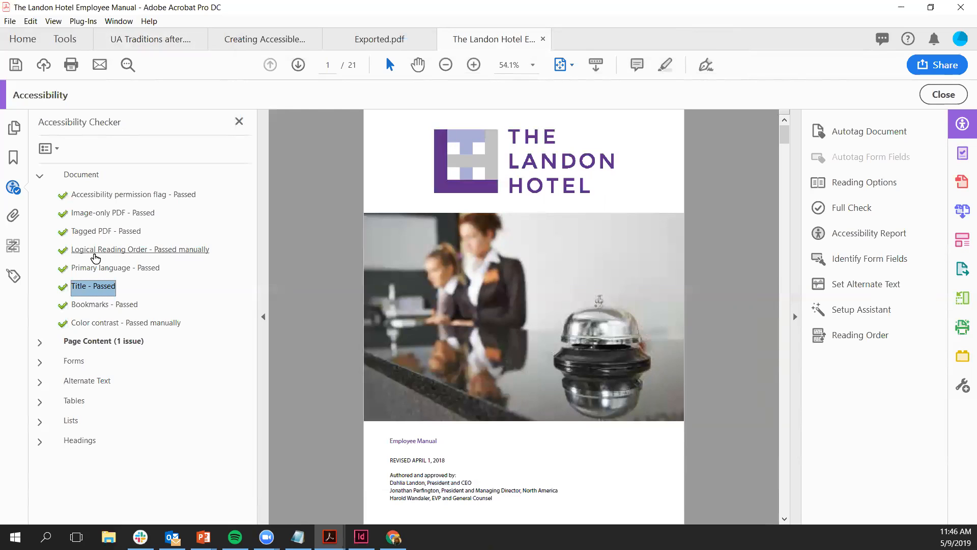
Step: Expand Page Content and fix the failed Tab order check for all pages
click(40, 343)
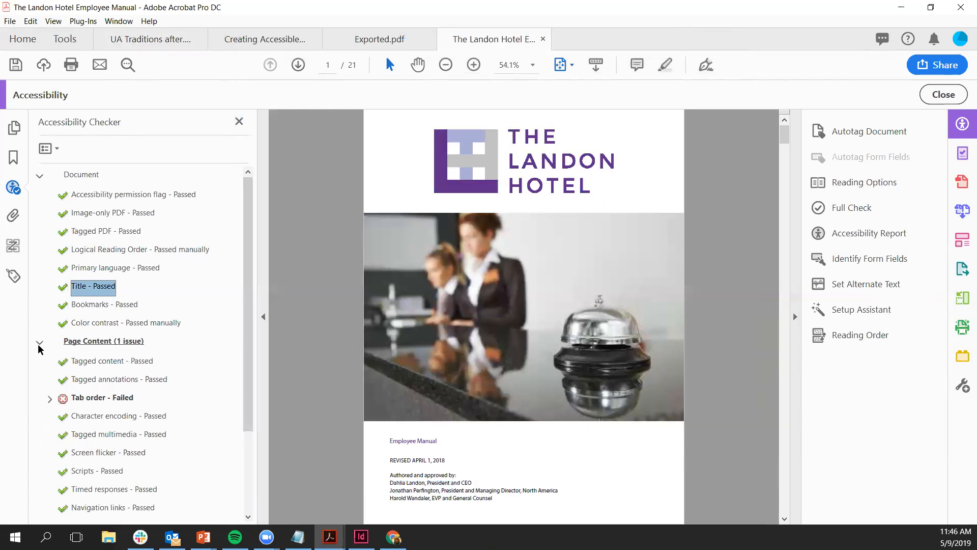
click(50, 399)
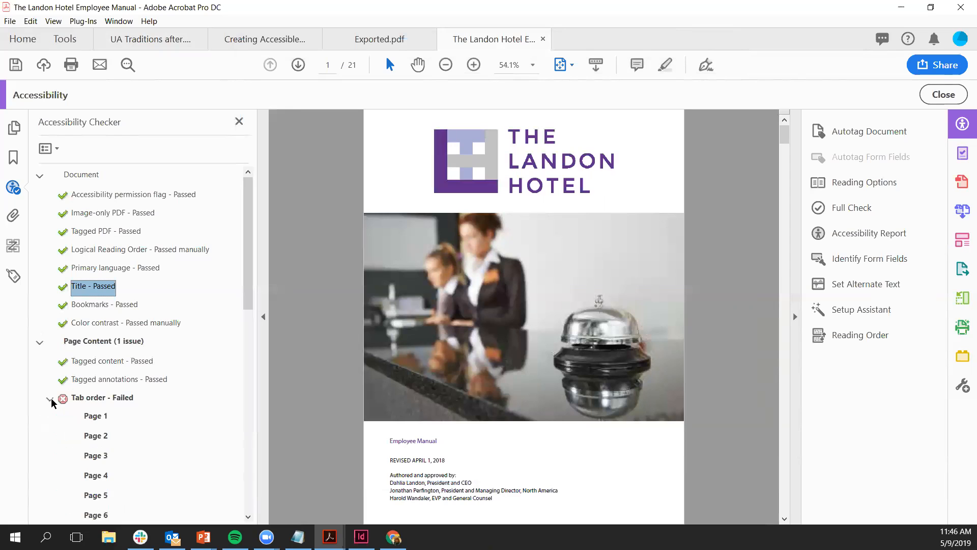
drag(246, 277, 209, 331)
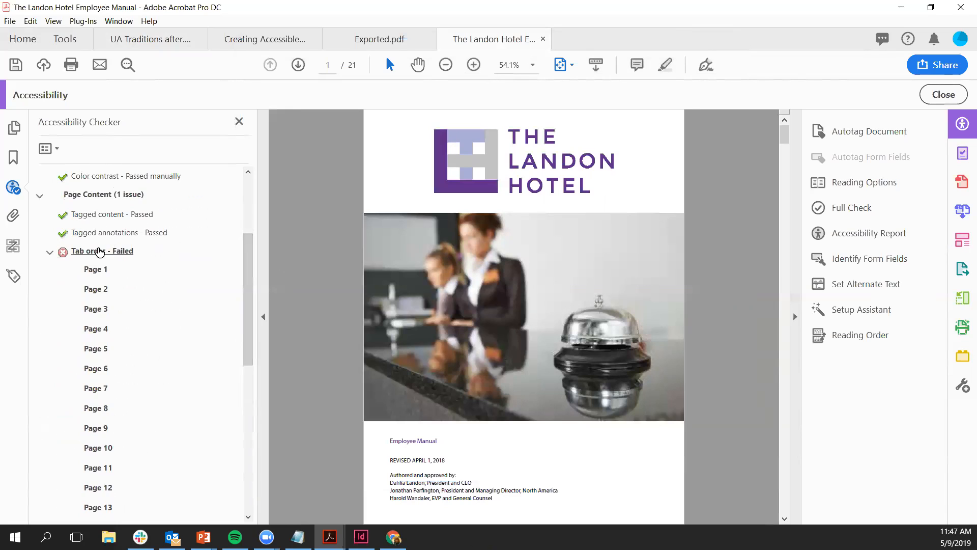
right_click(101, 251)
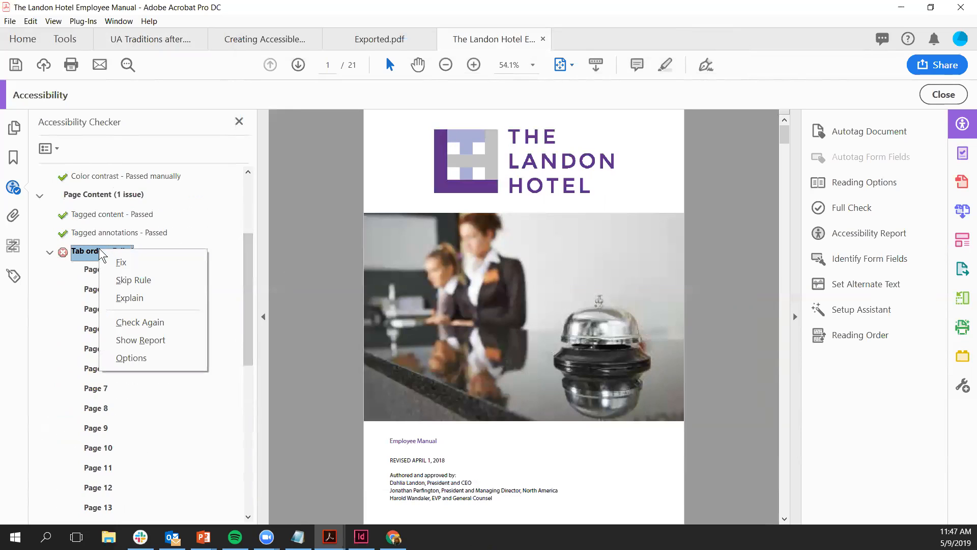
click(131, 265)
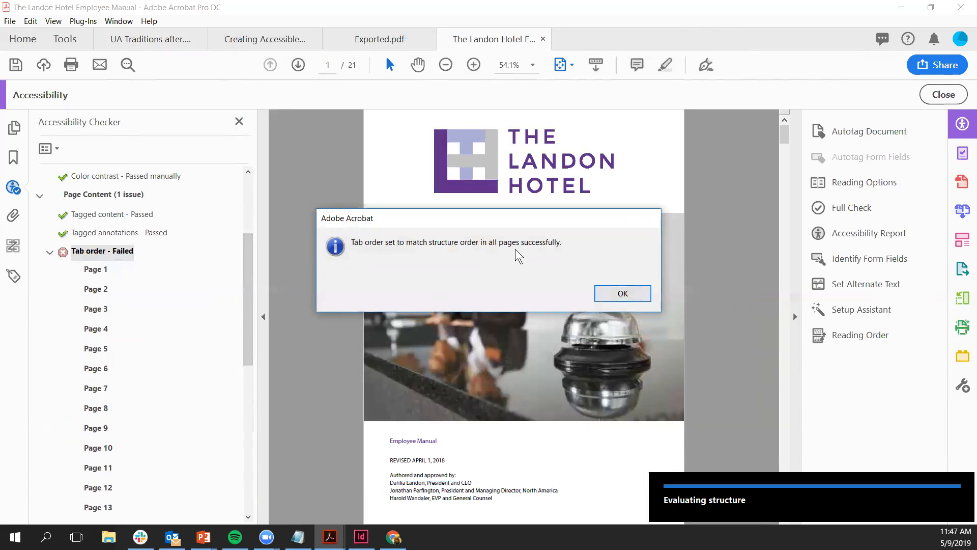
key(Return)
scroll(220, 322, up, 3)
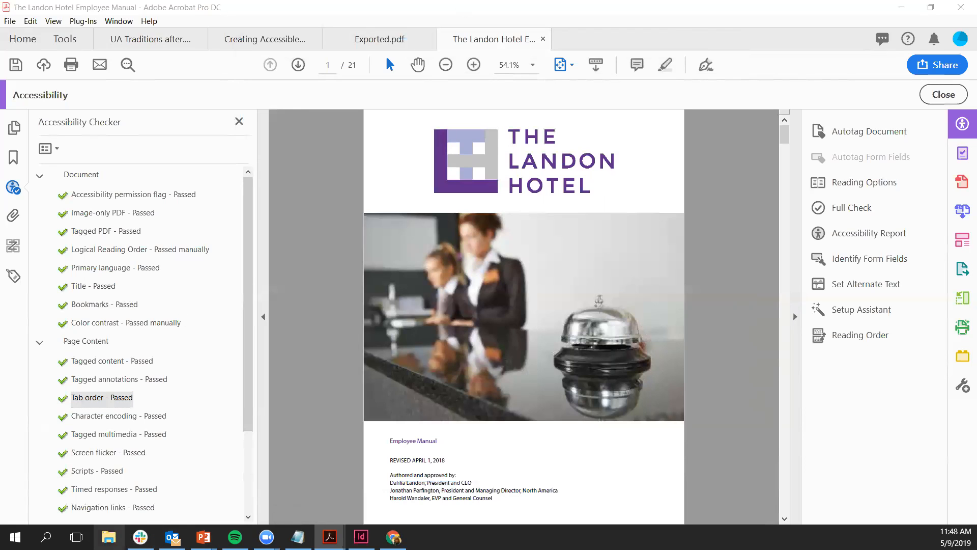
click(108, 536)
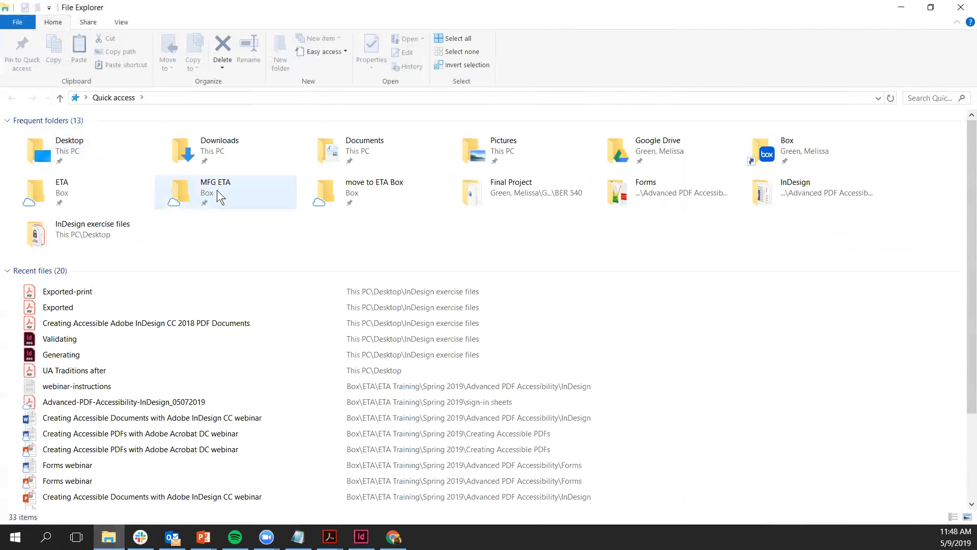
Step: Open Scanned Document from ETA > ETA Training > PDF exercise files
double_click(75, 185)
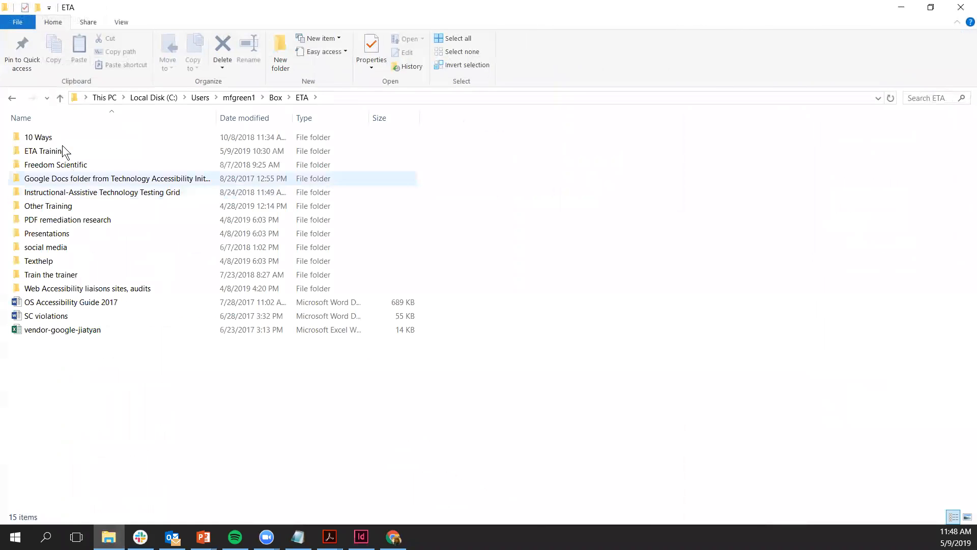
double_click(39, 151)
click(50, 183)
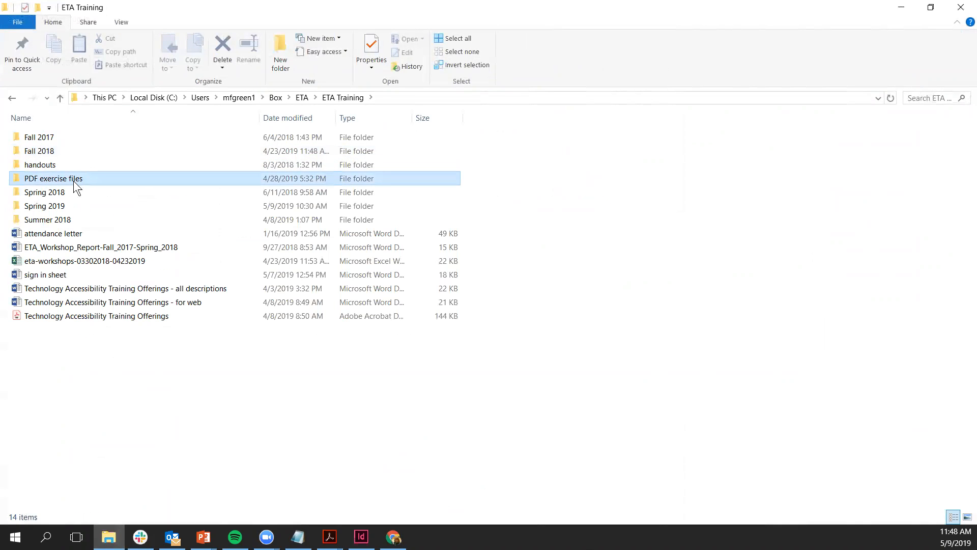
double_click(45, 179)
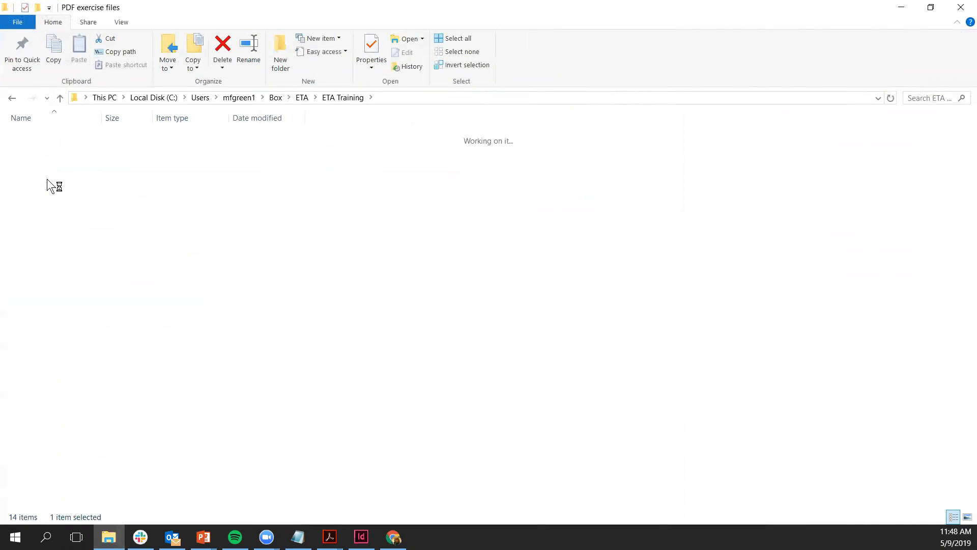
click(69, 150)
double_click(70, 151)
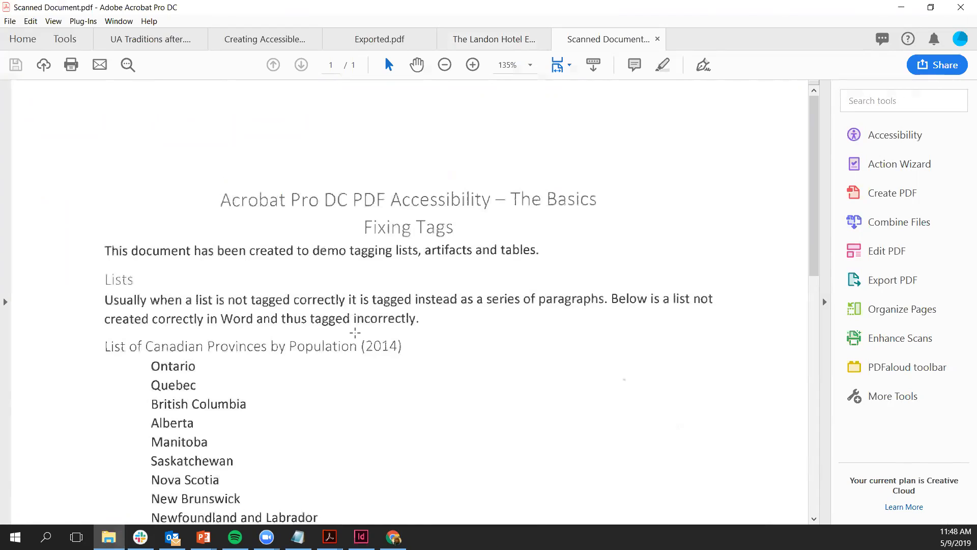
drag(216, 168, 605, 227)
click(159, 250)
click(93, 237)
drag(94, 237, 232, 255)
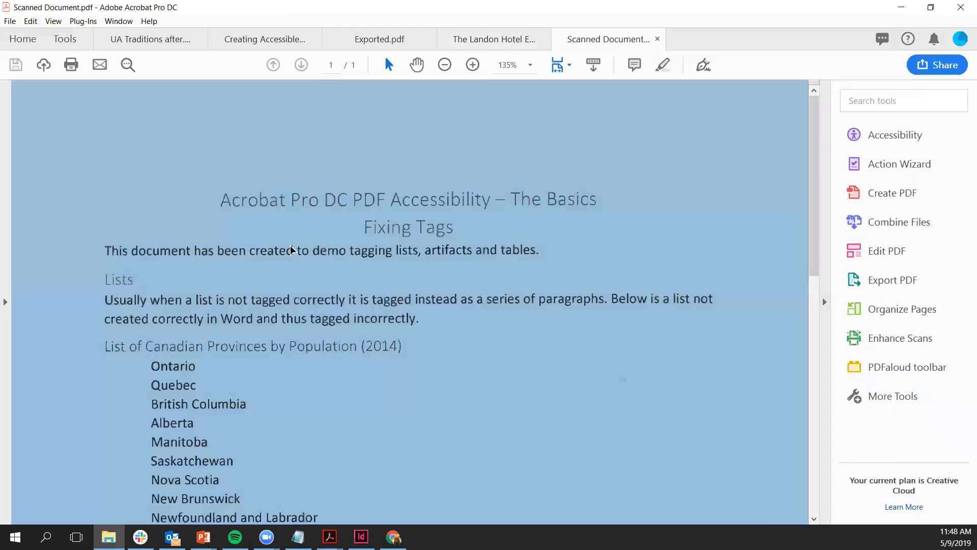
click(328, 245)
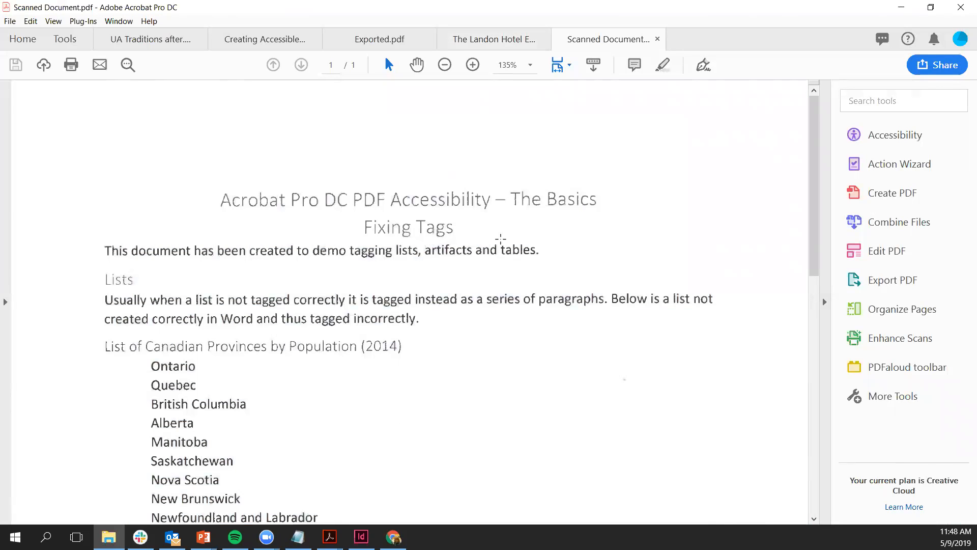
click(5, 303)
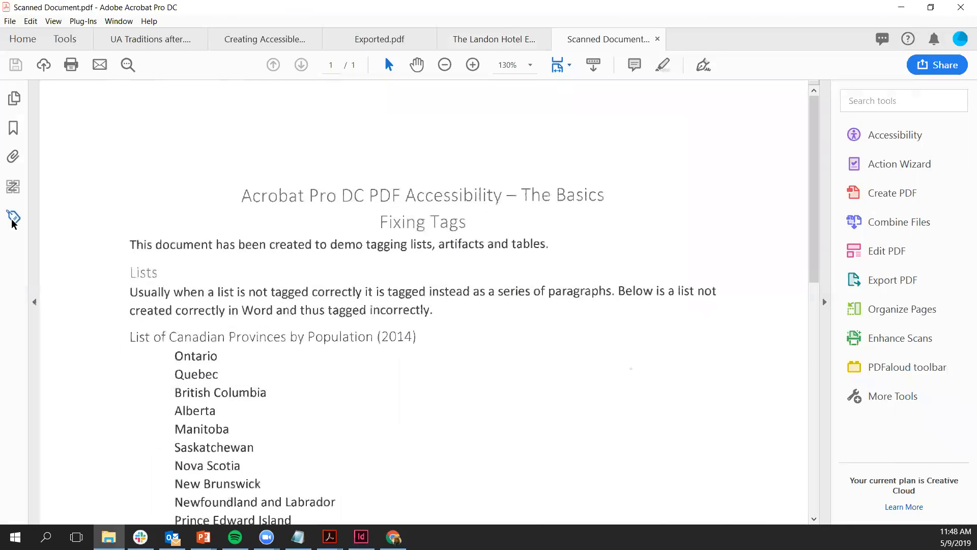
click(11, 219)
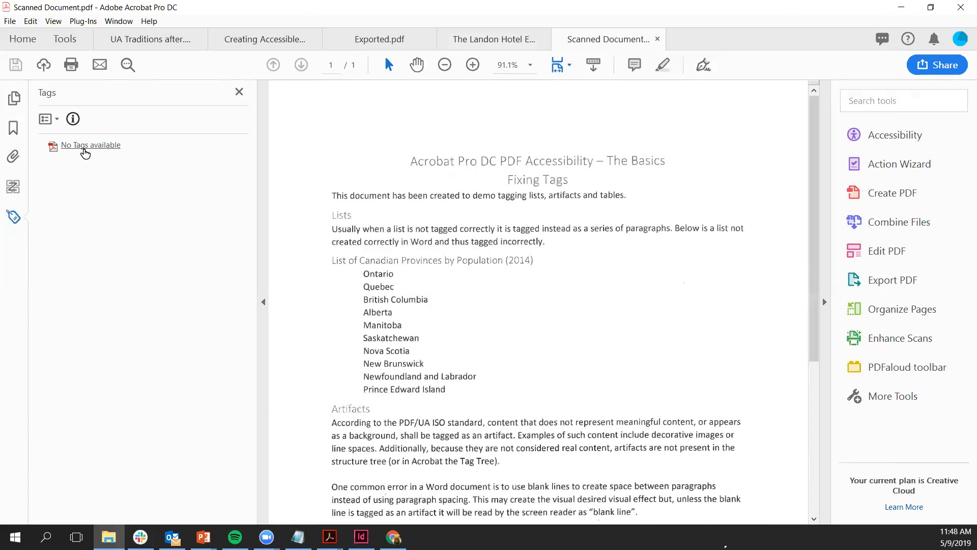
click(239, 92)
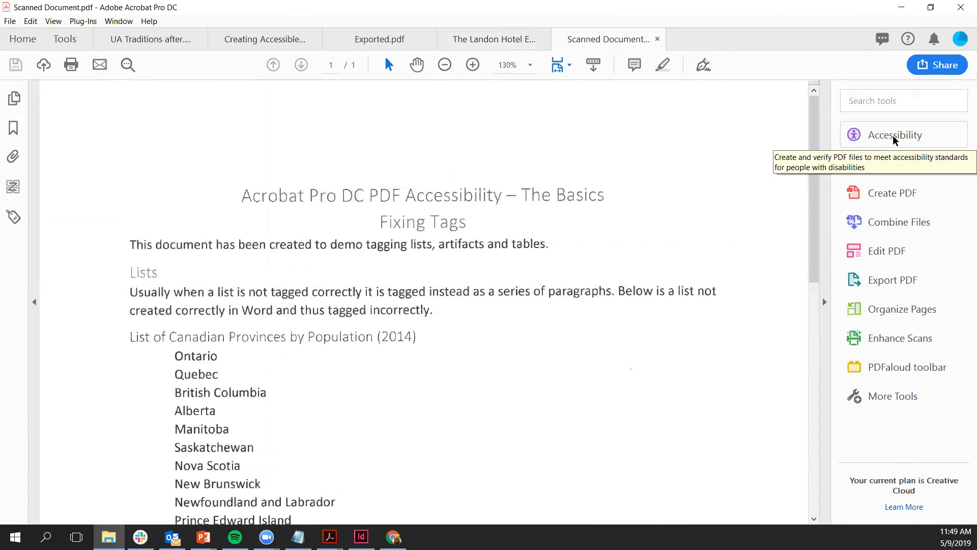
Step: Start the Make Accessible action from the Action Wizard
click(894, 165)
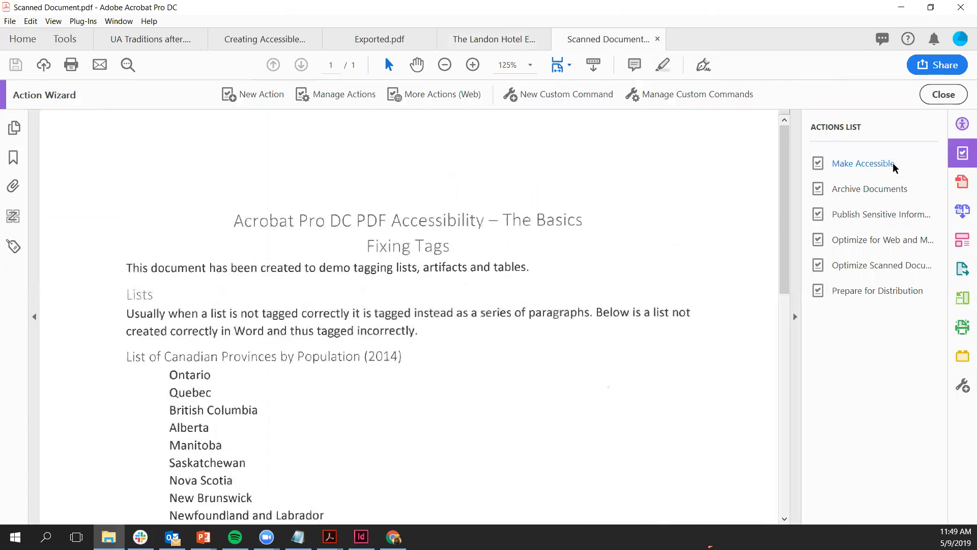
mouse_move(872, 166)
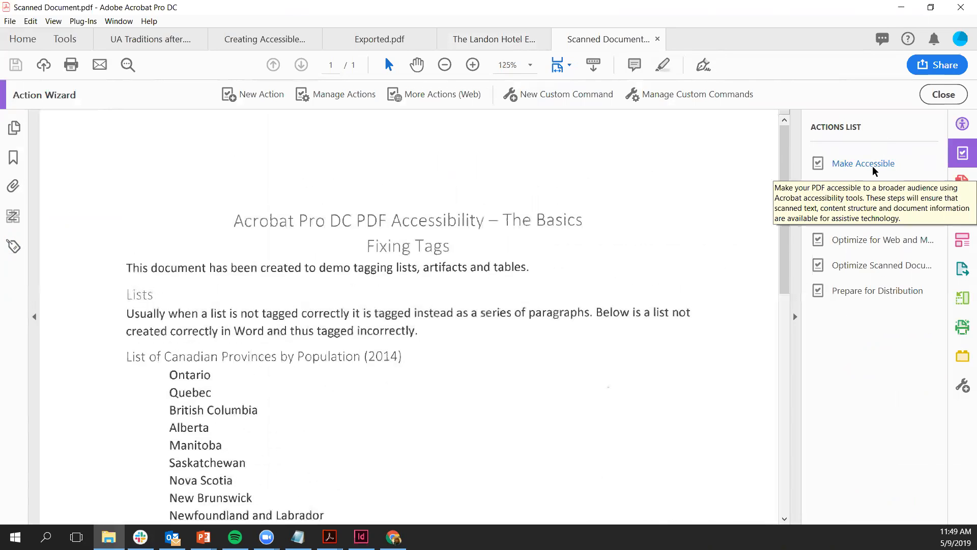
click(868, 162)
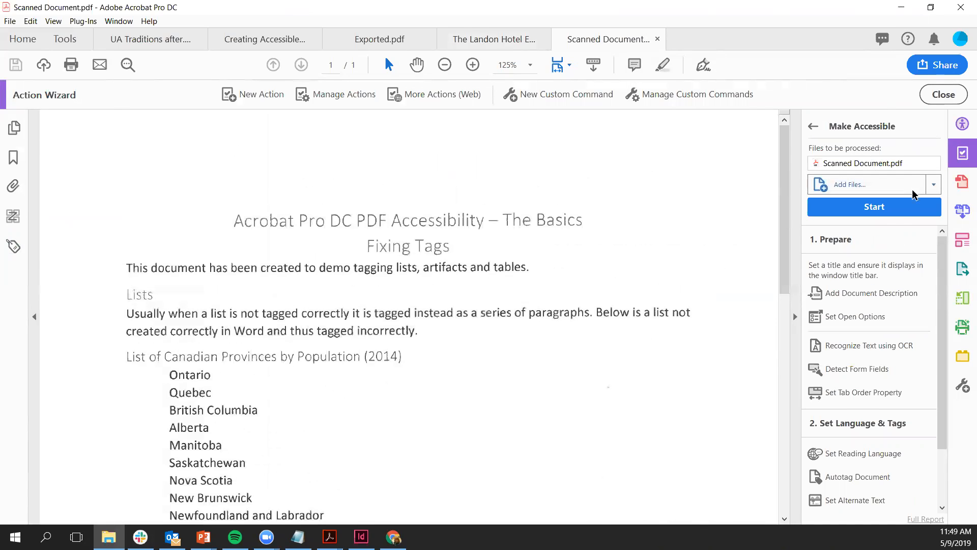
click(891, 206)
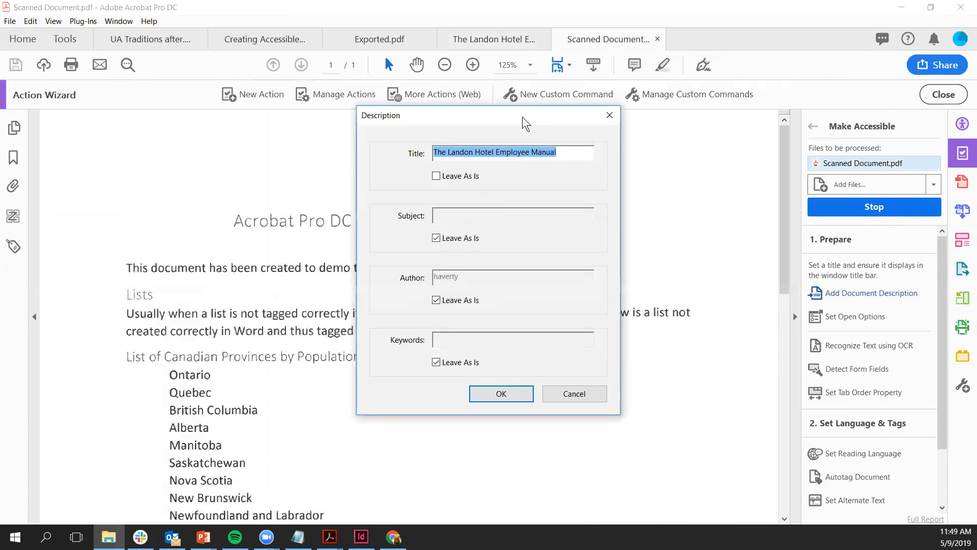
Step: Replace the document title with 'Acrobat Pro DC PDF Accessibility' in the Description dialog
drag(522, 117, 670, 133)
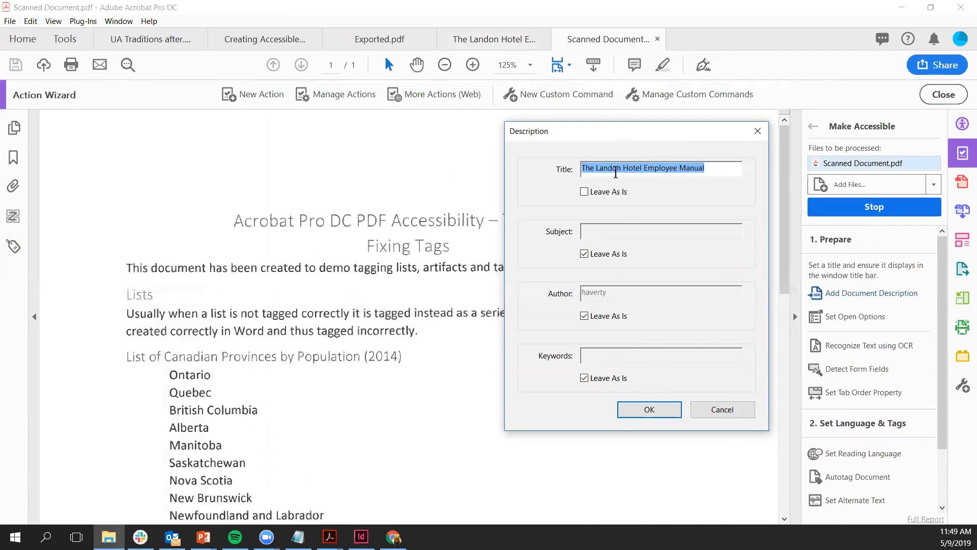
click(615, 173)
drag(715, 168, 519, 142)
key(BackSpace)
drag(635, 132, 742, 129)
text(Acrobat Pr)
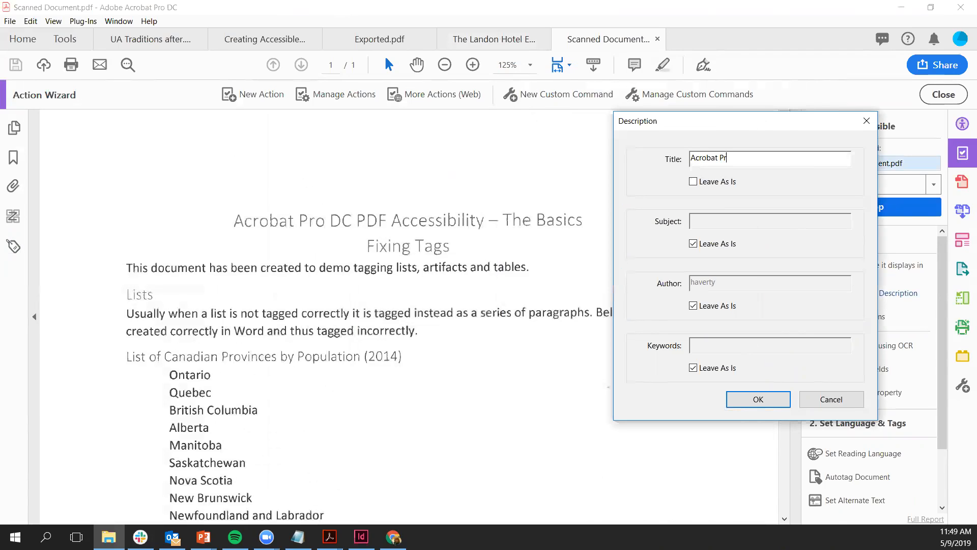
text(o DC PDF Accessibility)
click(770, 400)
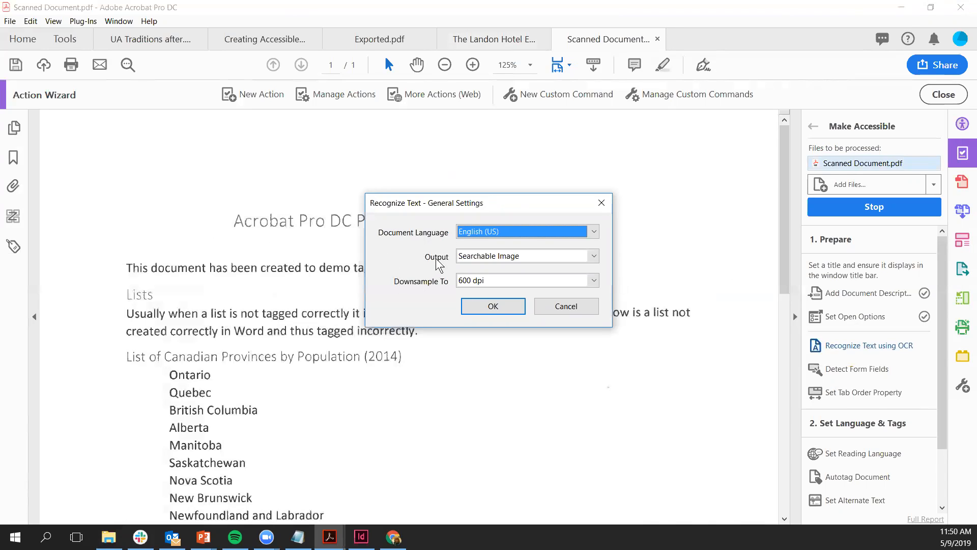
Step: Run text recognition with output set to Editable Text and Images
click(472, 257)
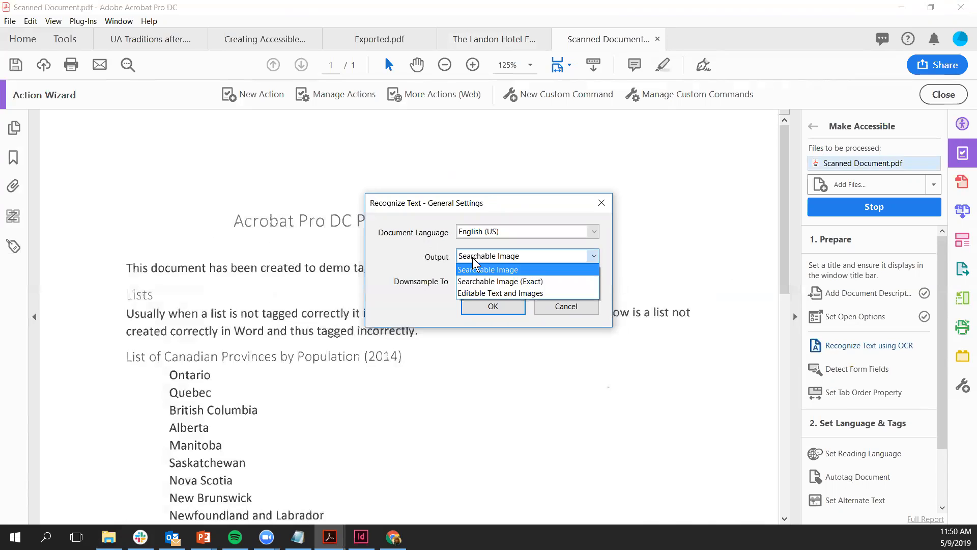
click(537, 294)
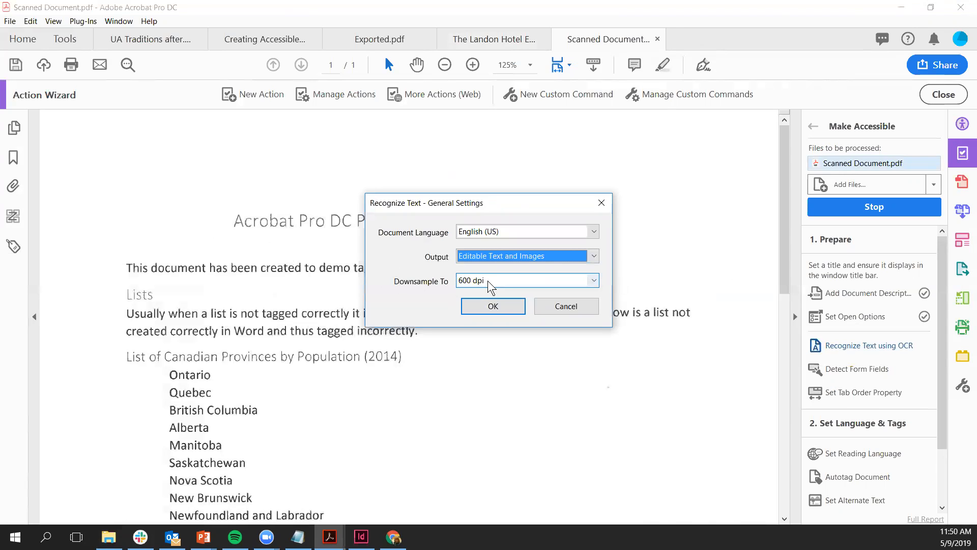
click(514, 304)
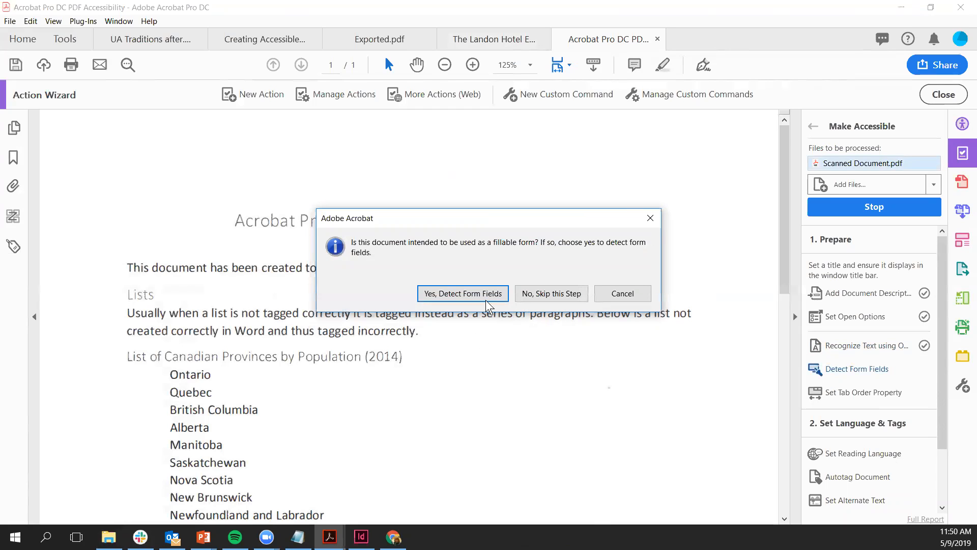
Step: Skip form field detection, set the reading language to English, and accept the alt-text notice
key(Tab)
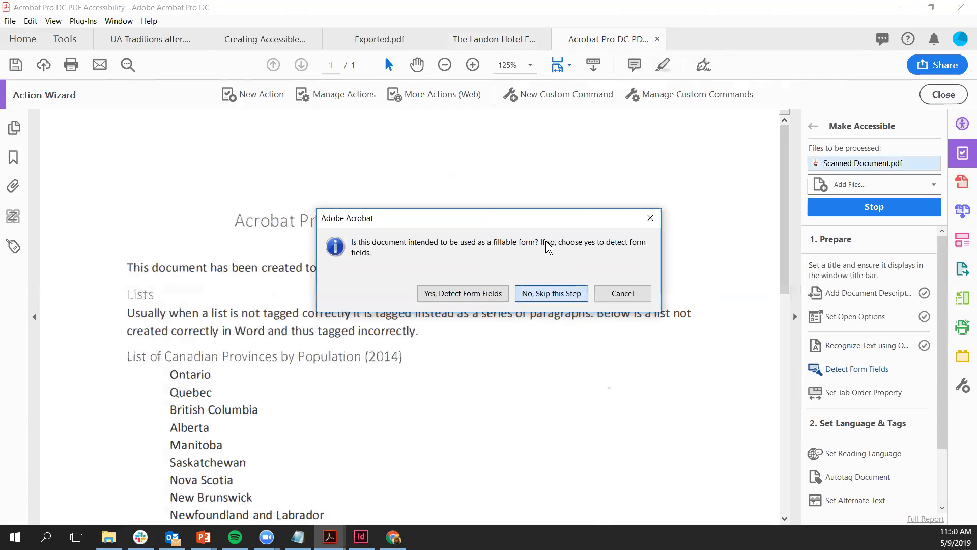
key(Return)
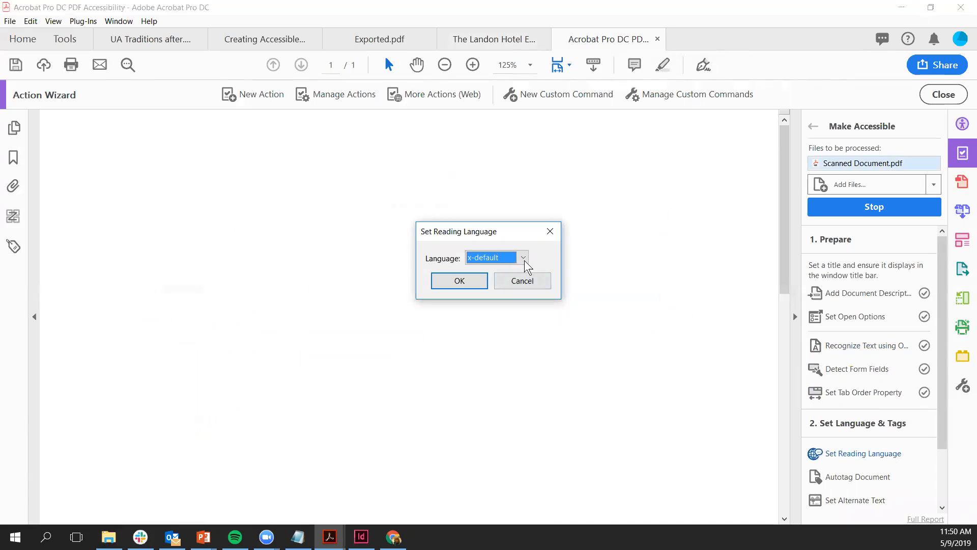
click(524, 259)
scroll(525, 258, up, 5)
scroll(525, 258, up, 4)
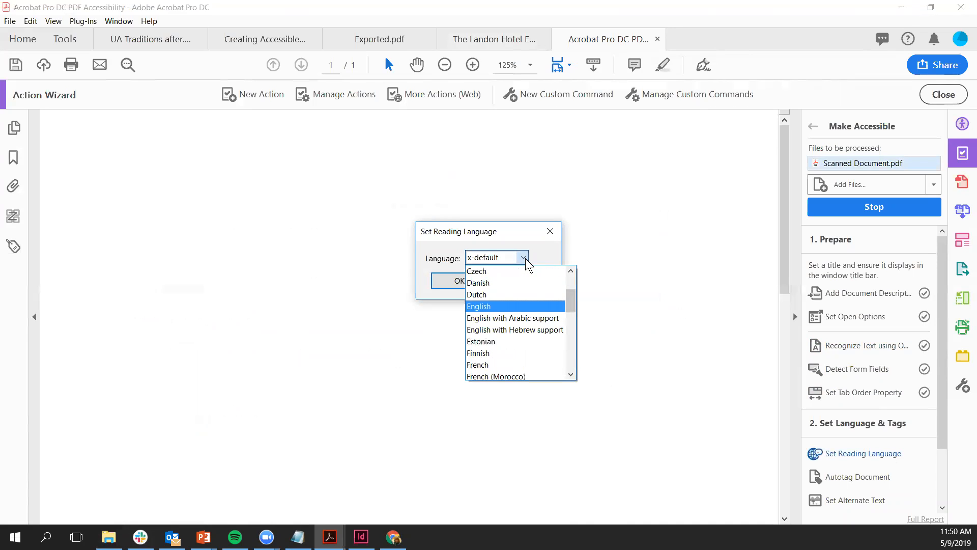
click(535, 306)
click(459, 280)
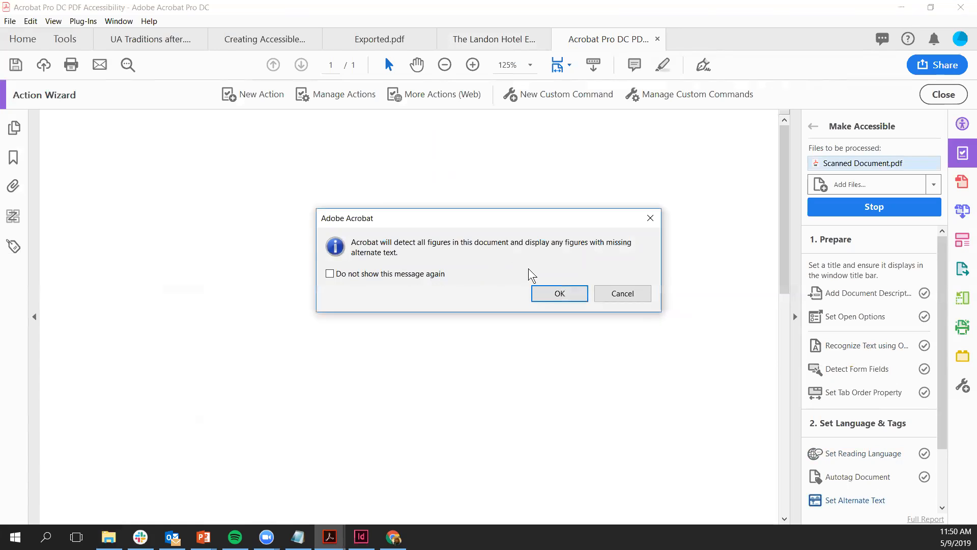
key(Return)
key(Return)
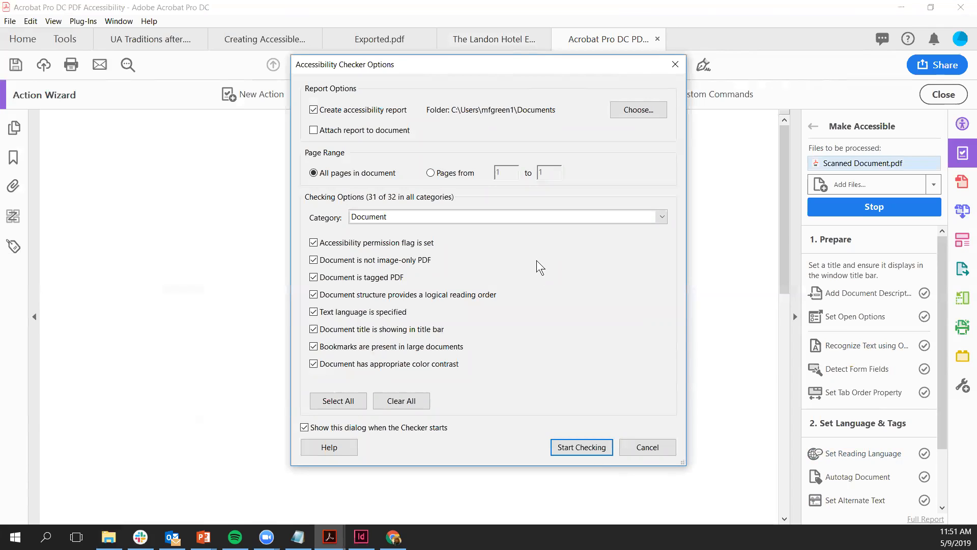
Step: Run the accessibility check and open options for the failed Headings 'Appropriate nesting' rule
click(589, 451)
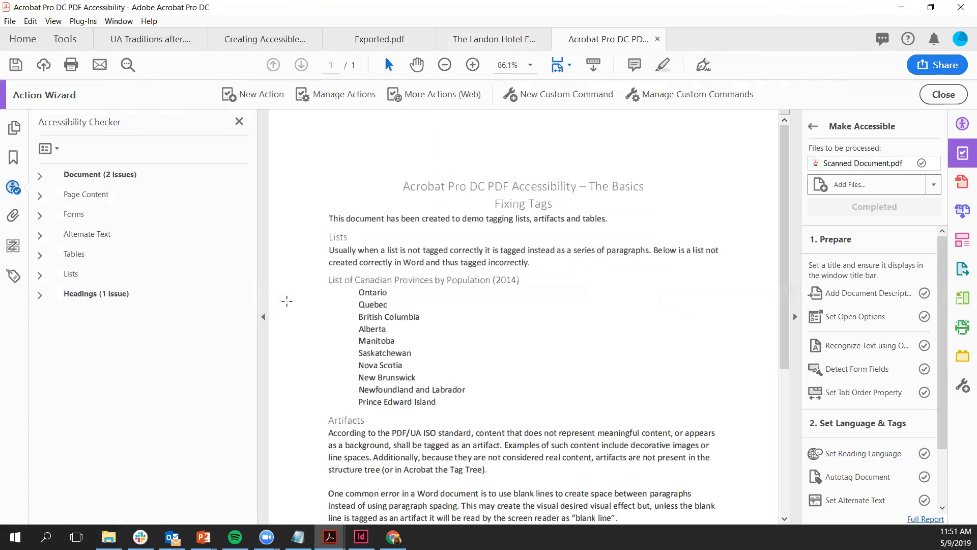
click(39, 177)
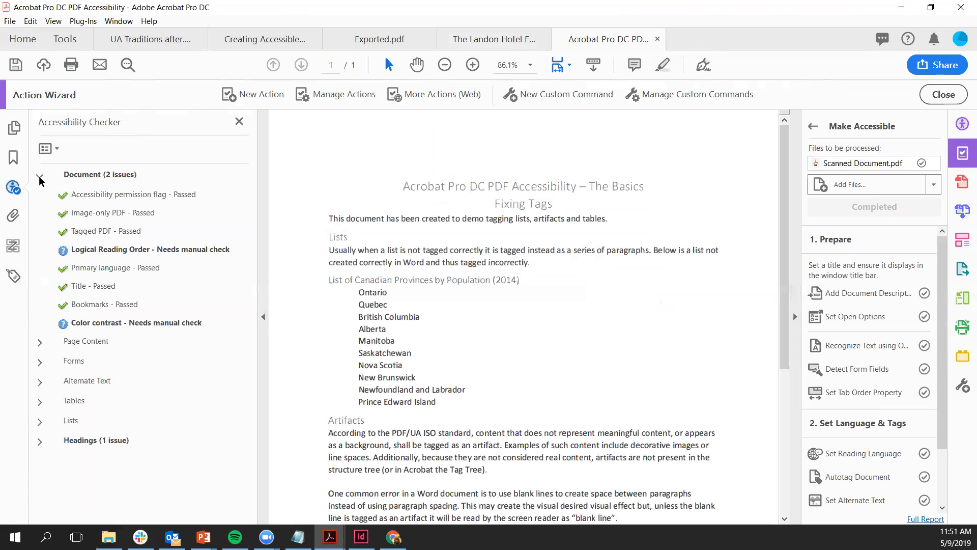
click(40, 442)
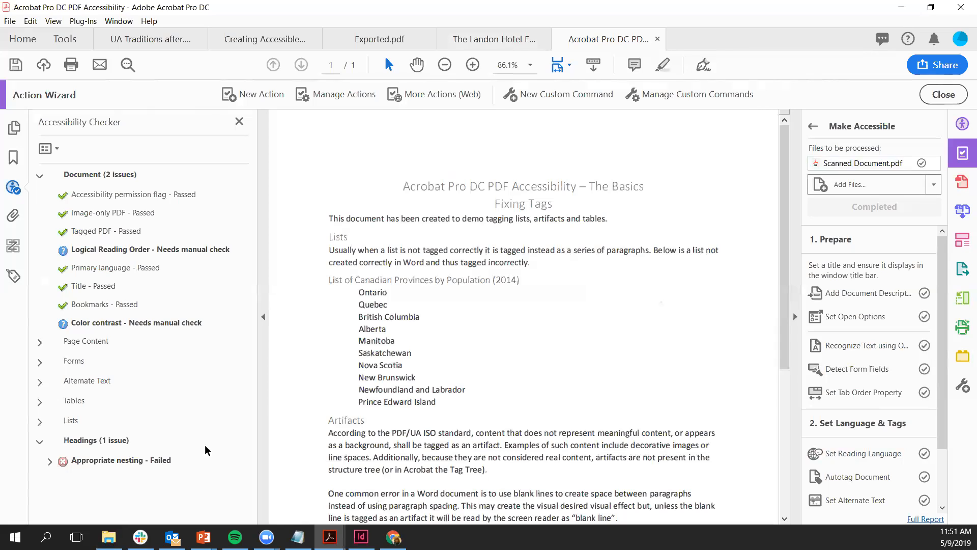
click(109, 460)
right_click(108, 459)
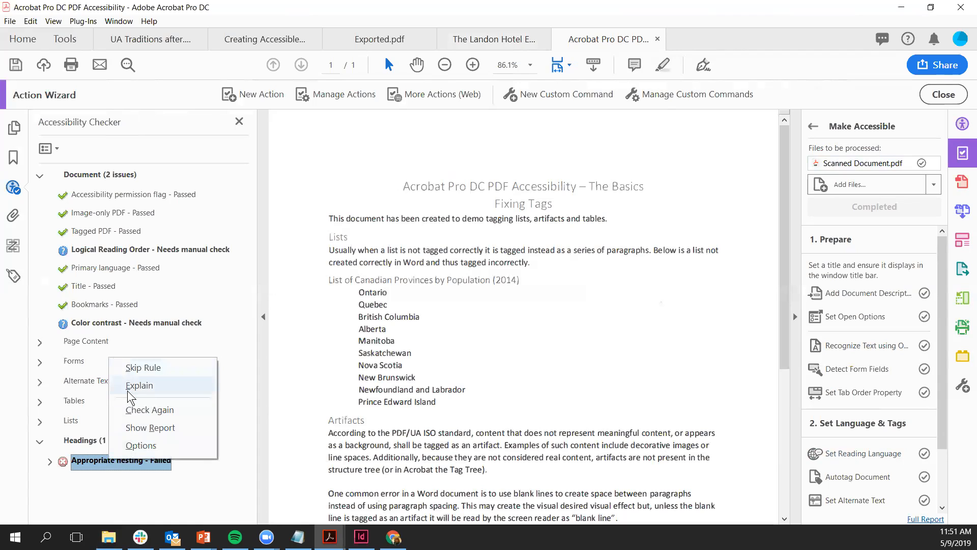
Step: Dismiss the context menu and switch to the InDesign CC 2018 accessibility handout tab
click(485, 396)
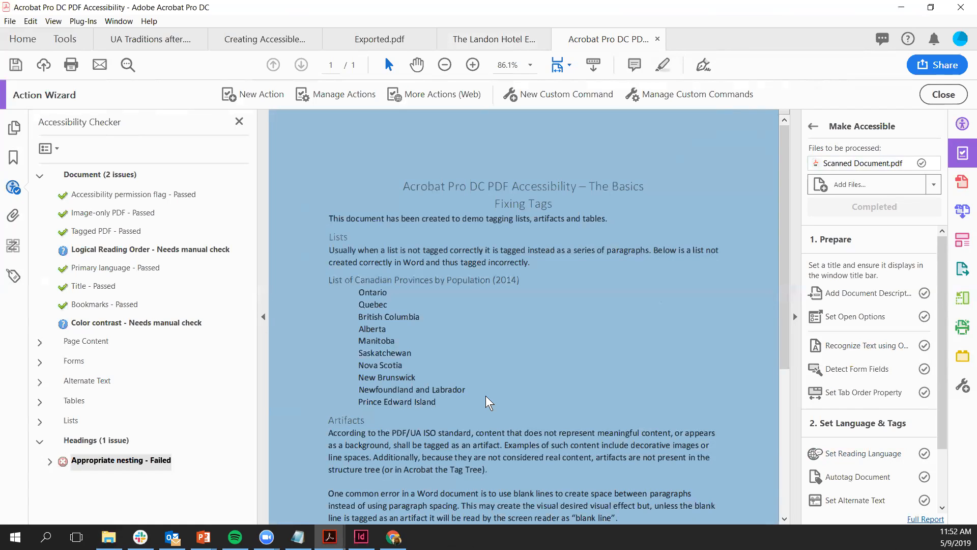
click(265, 39)
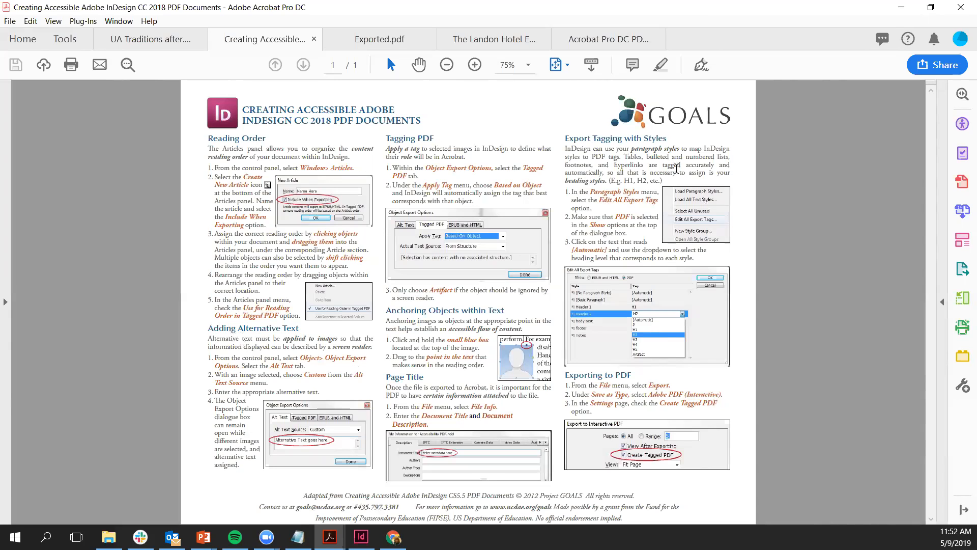
Step: Zoom the InDesign accessibility handout from 75% to 100% and scroll through its sections
click(475, 65)
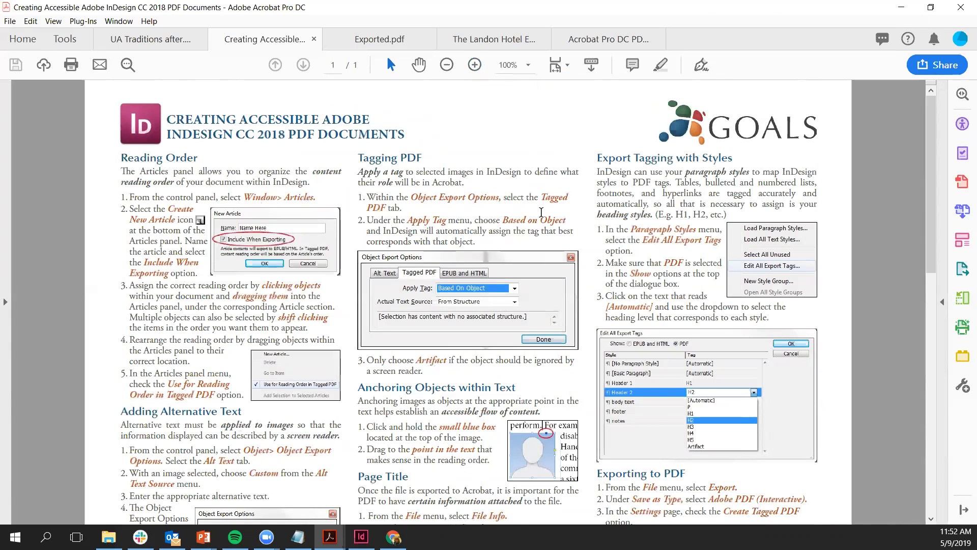
scroll(687, 463, down, 2)
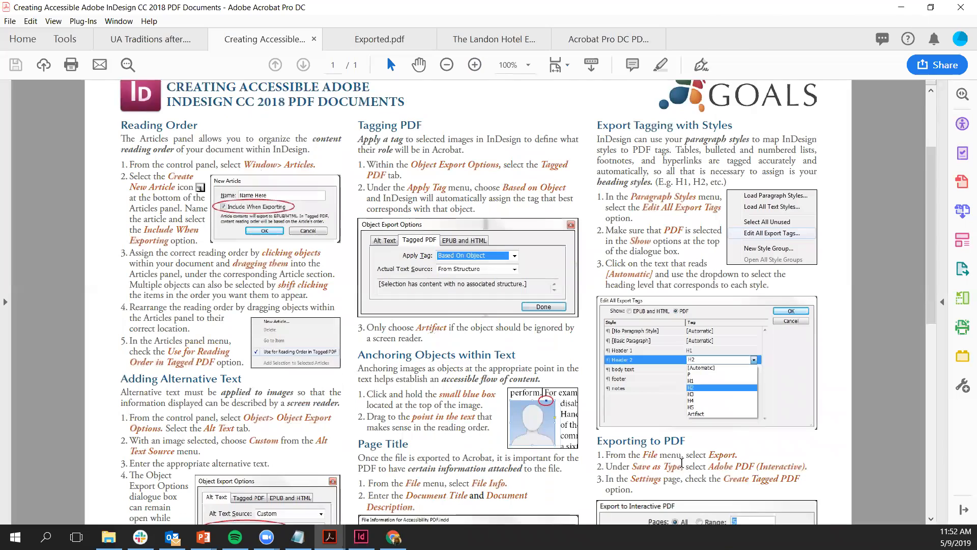
scroll(688, 462, down, 4)
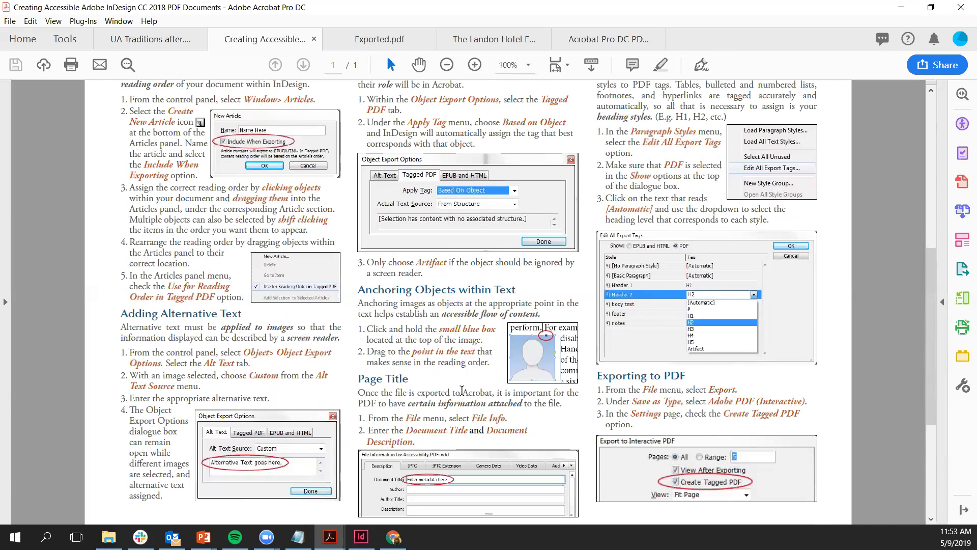
scroll(462, 390, up, 2)
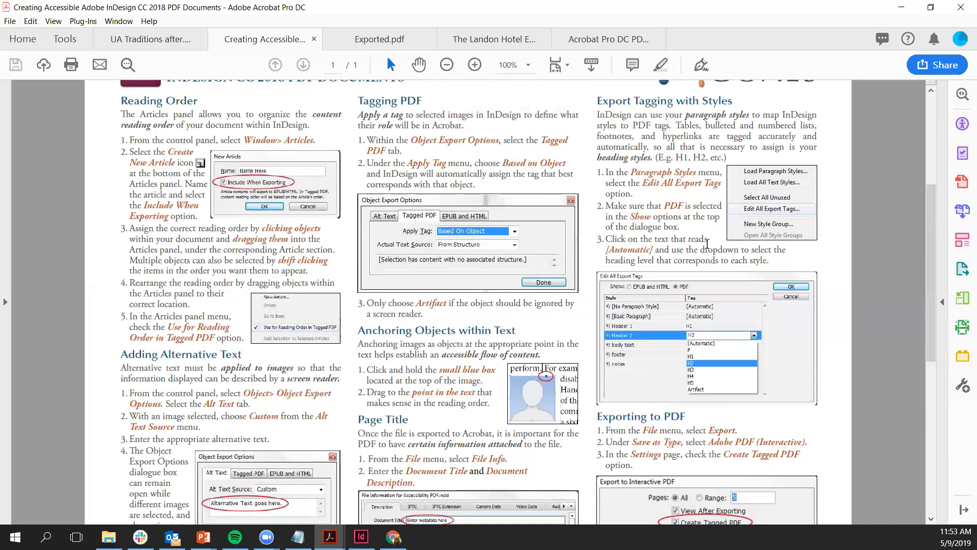
Step: Scroll down through the rest of the handout and back up
scroll(700, 250, down, 1)
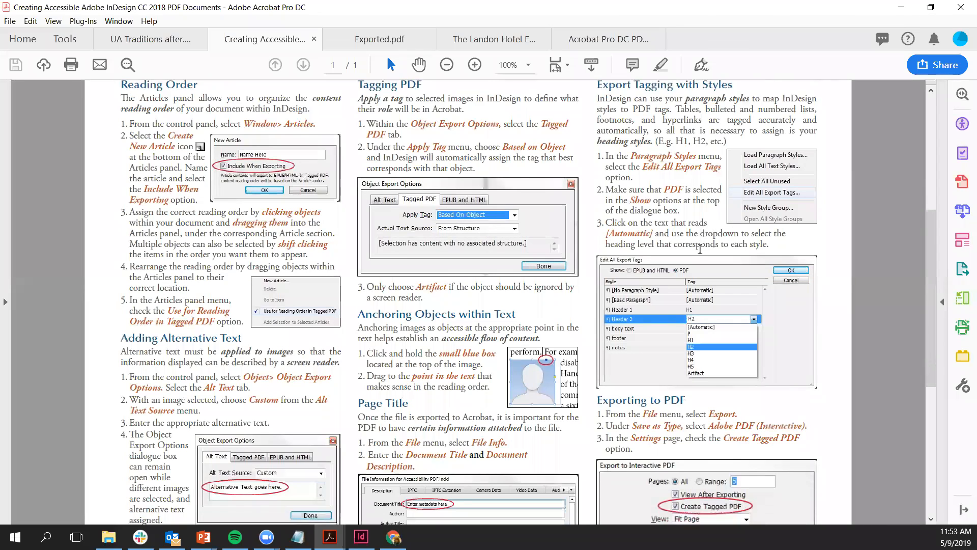
scroll(699, 249, down, 1)
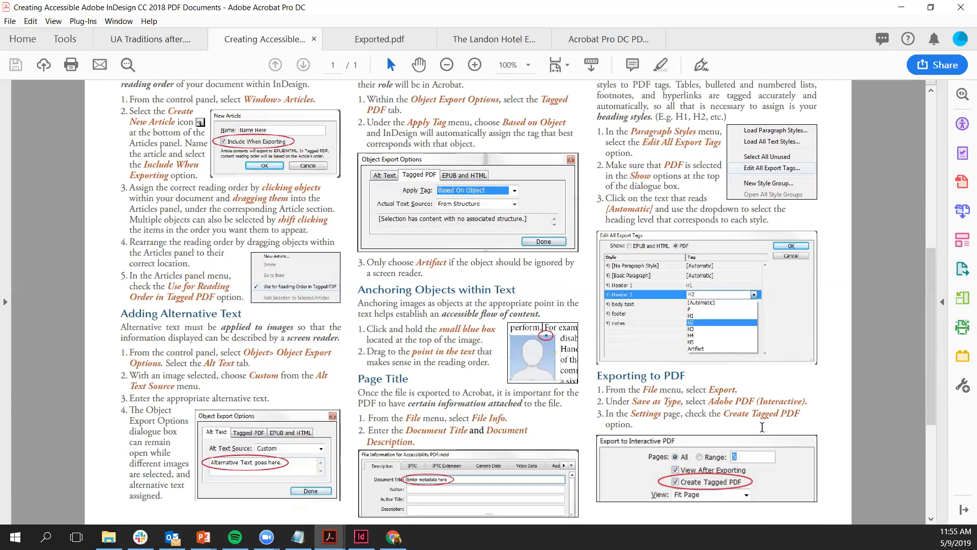
scroll(762, 427, up, 3)
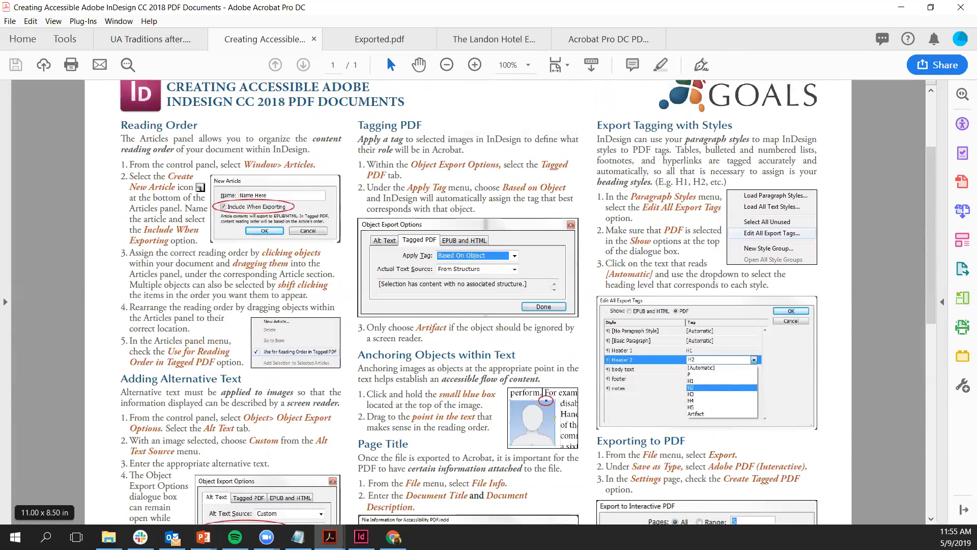
Step: Return to the running PowerPoint slide show and advance to the next slide
click(204, 537)
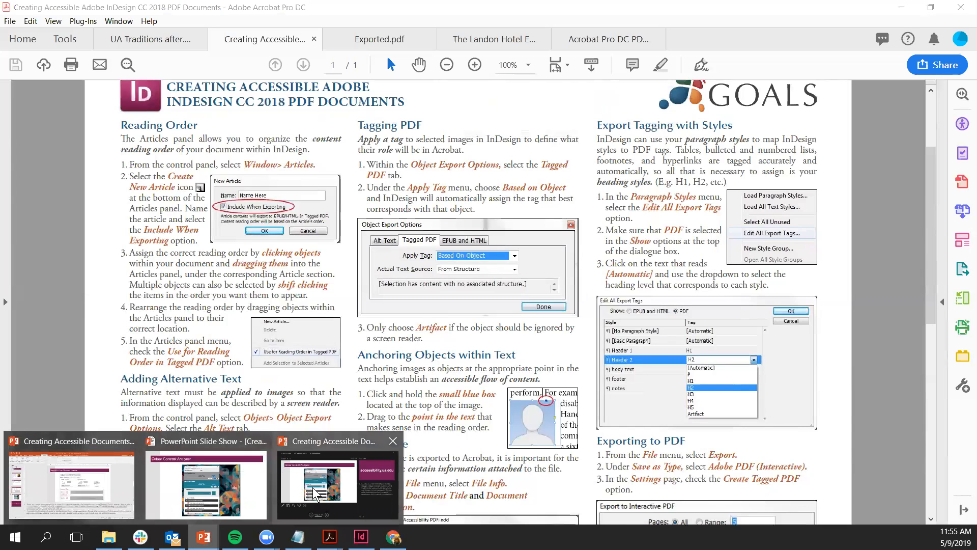
click(206, 483)
key(Right)
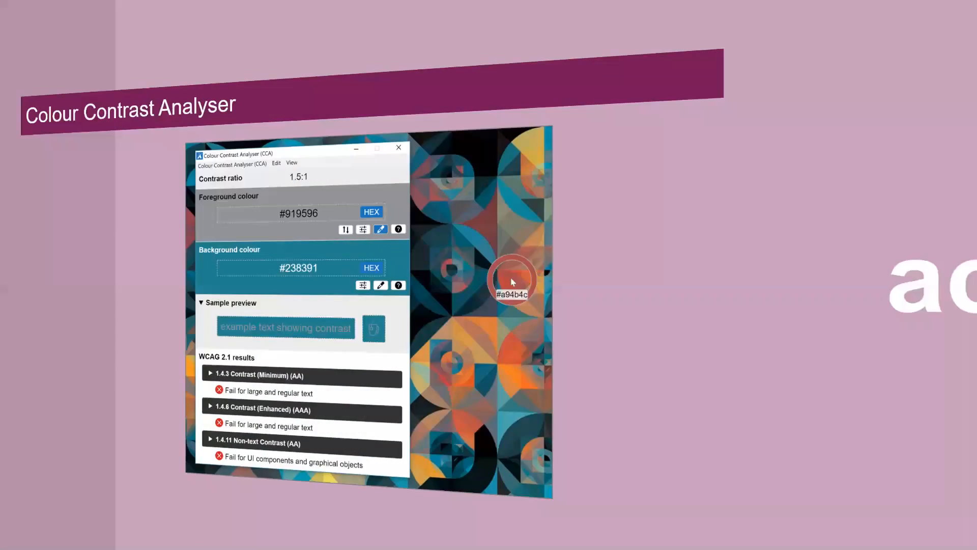